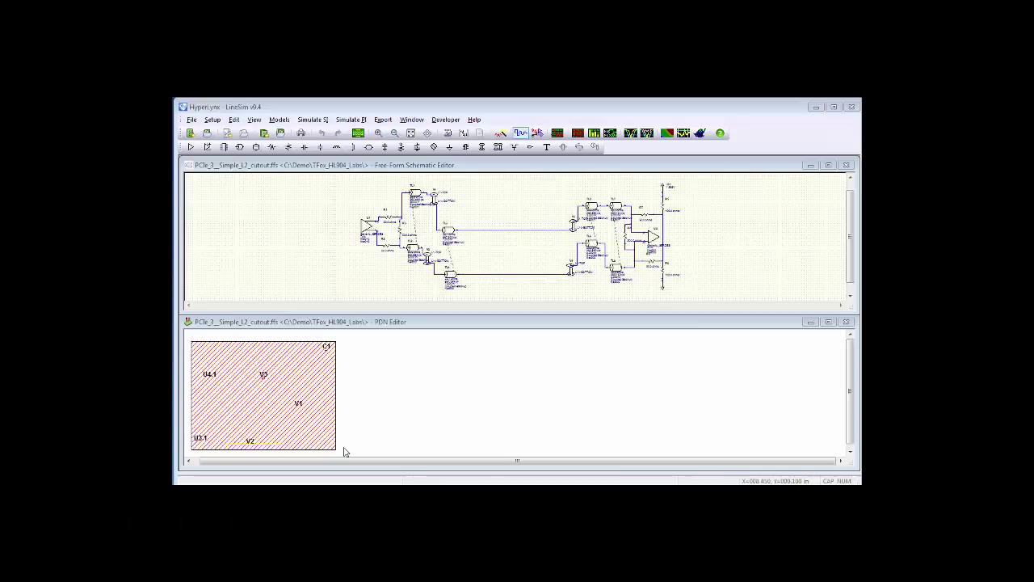
right_click(554, 362)
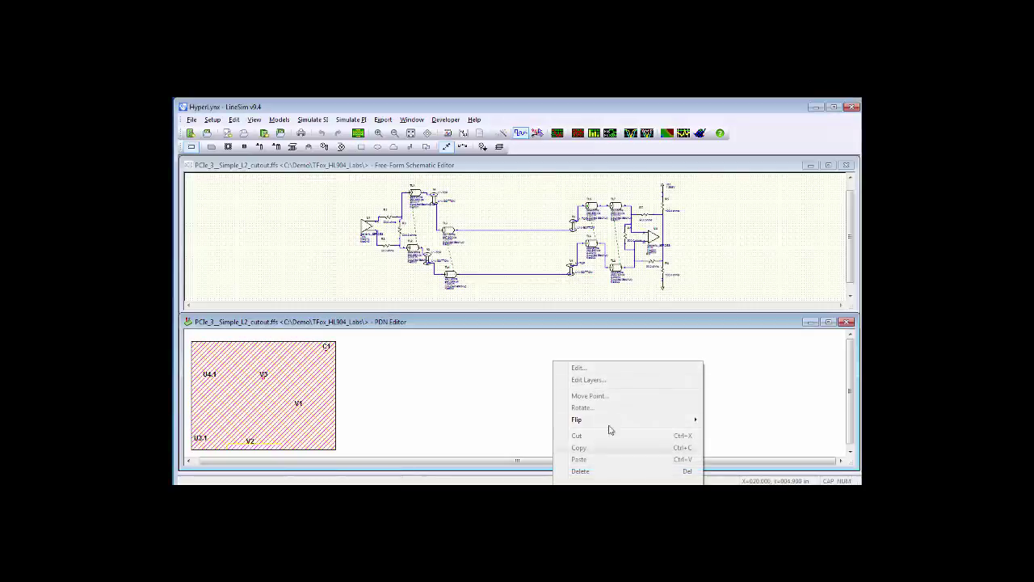
click(426, 369)
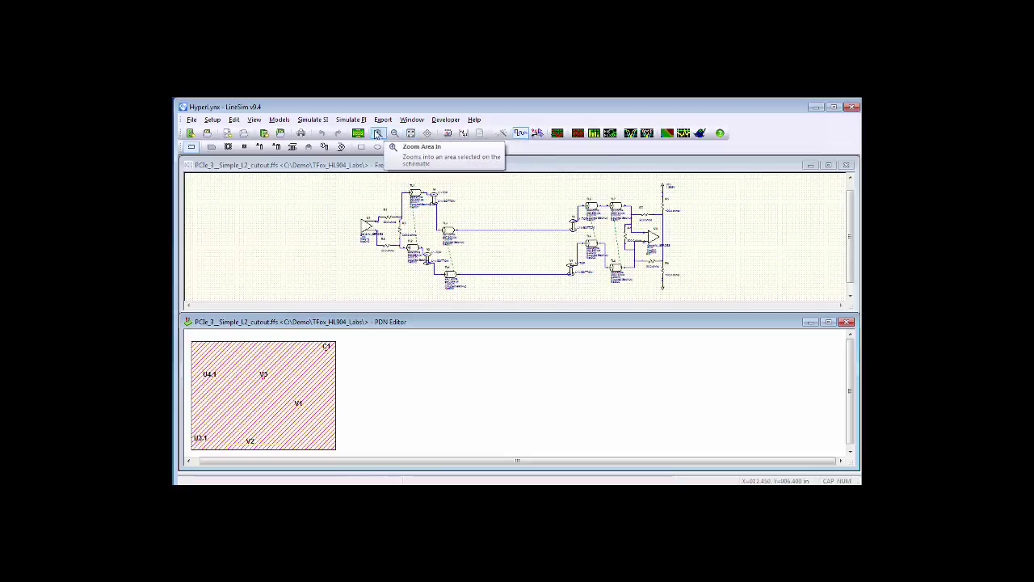
click(378, 132)
drag(346, 181, 486, 278)
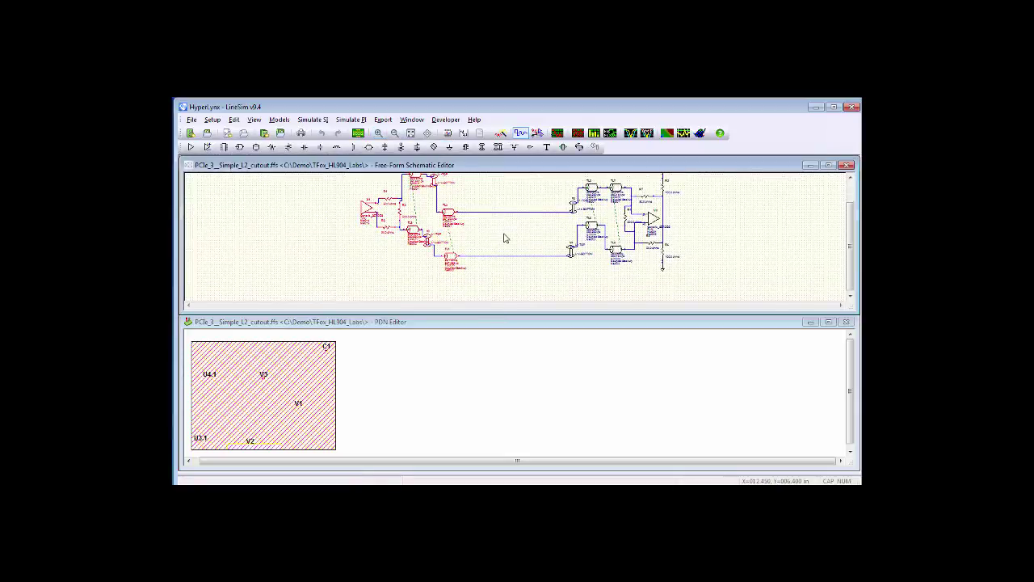
click(379, 133)
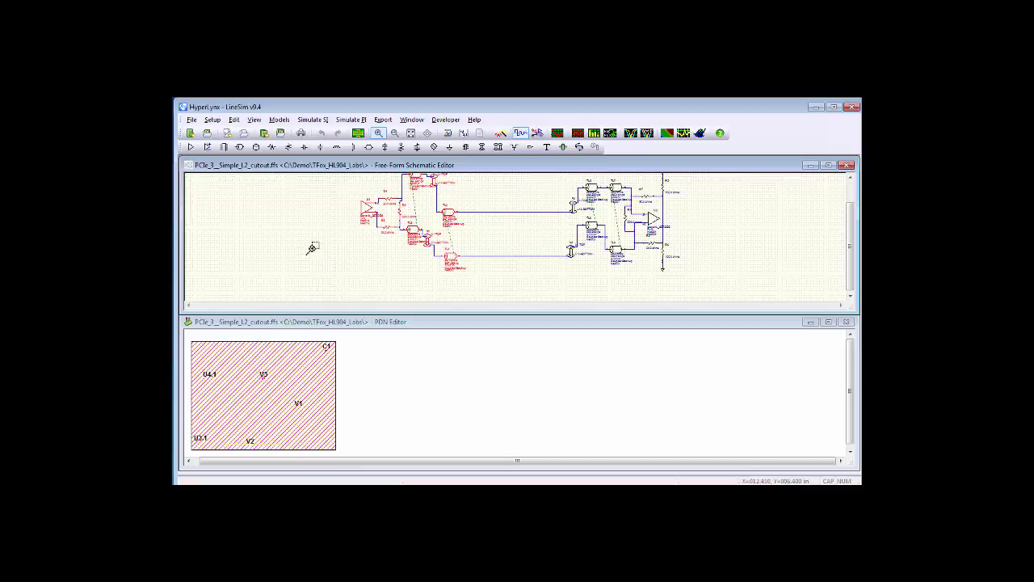
key(Escape)
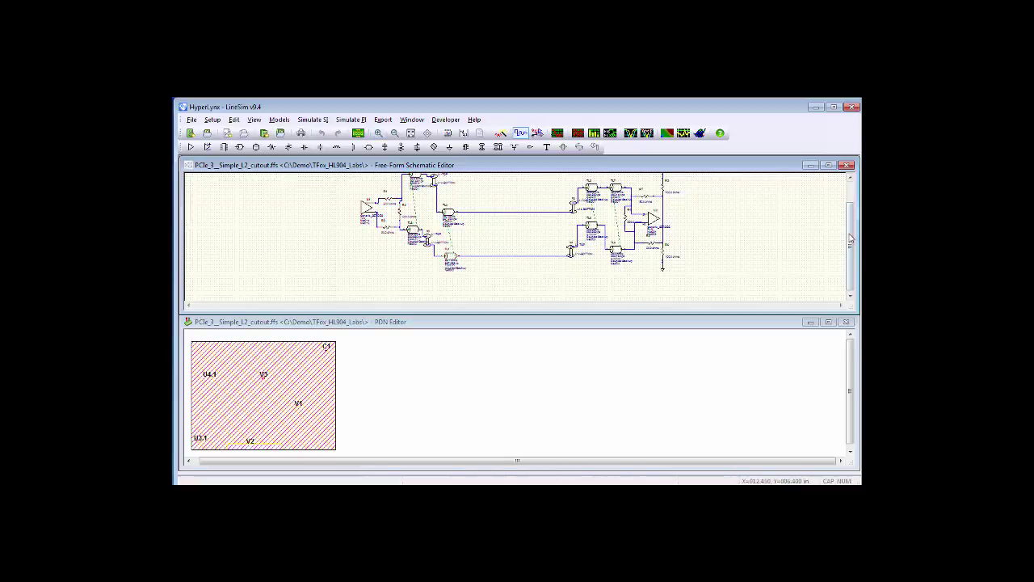
drag(850, 240, 850, 226)
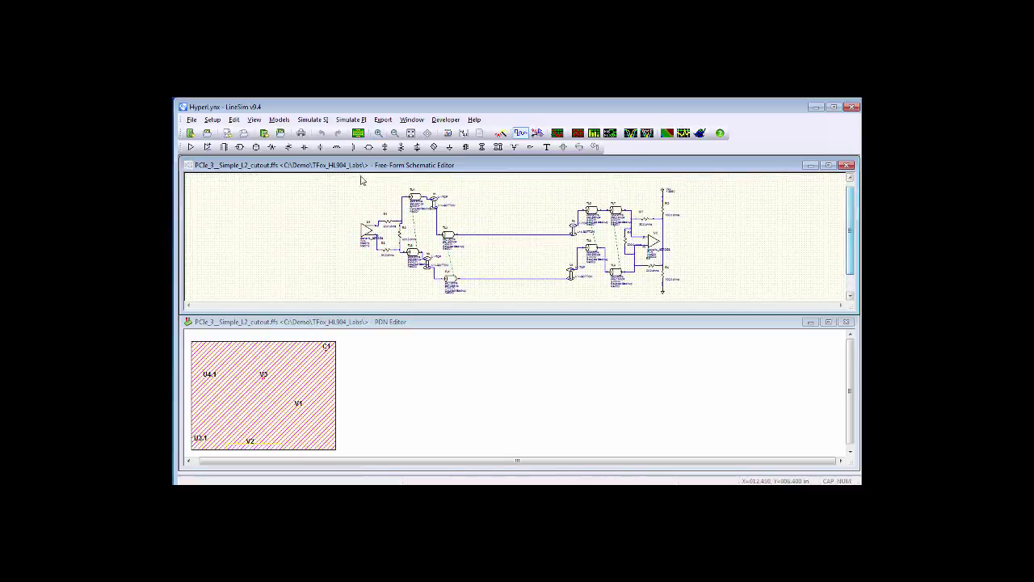
click(378, 133)
- Zoom into driver U1 and its resistors with Zoom Area In
drag(349, 183, 465, 290)
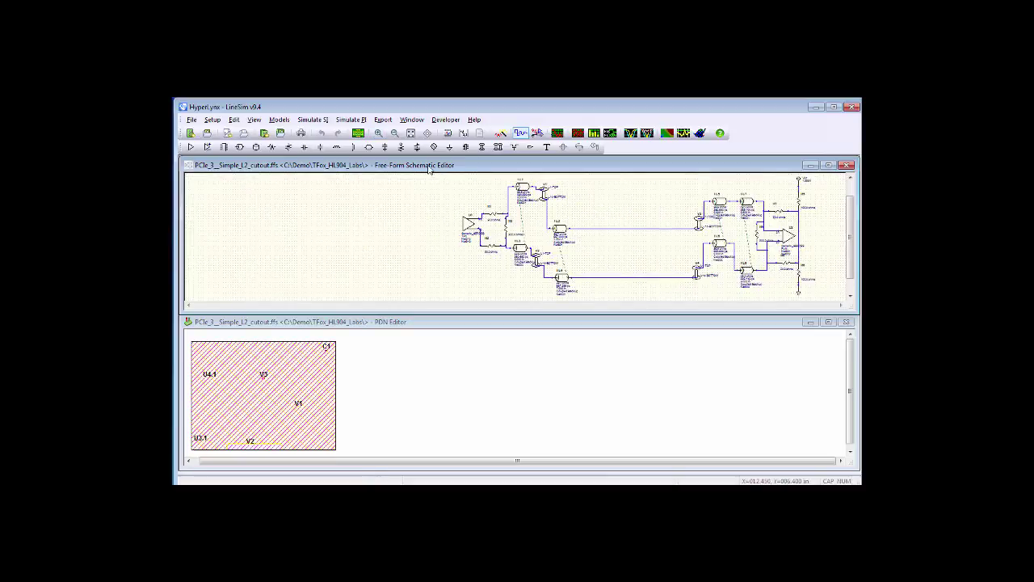
click(378, 132)
drag(469, 188, 513, 243)
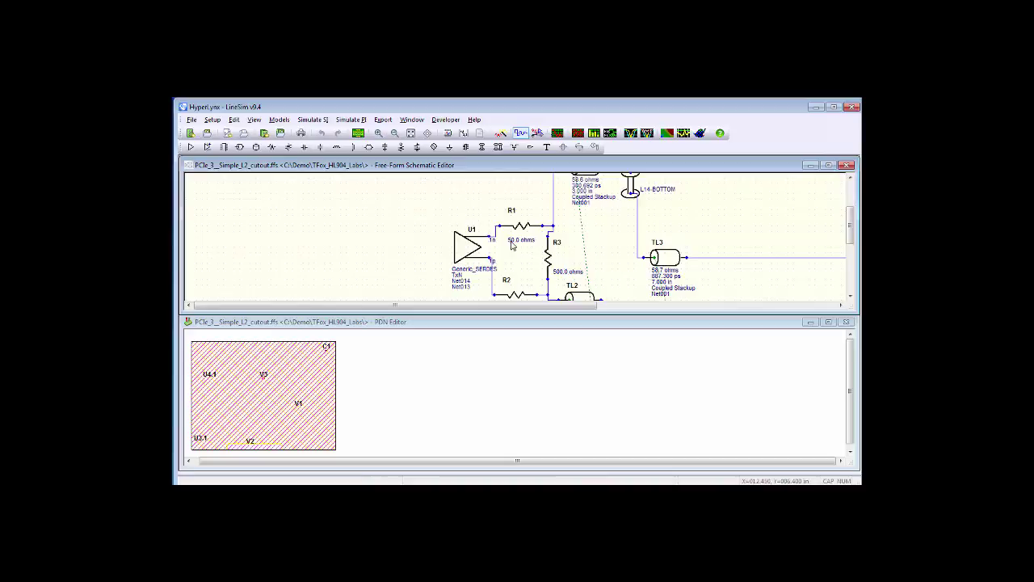
scroll(849, 230, down, 2)
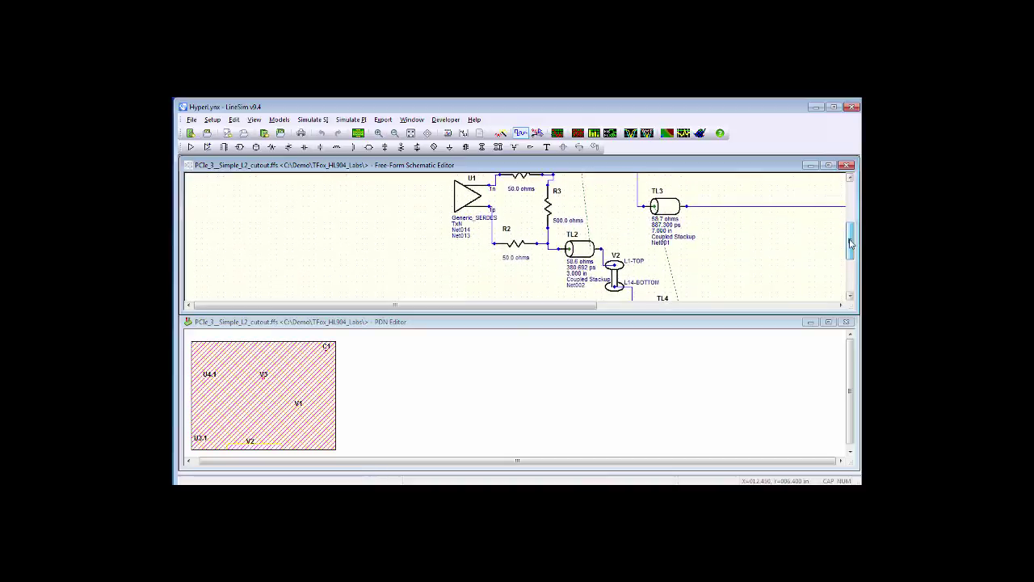
- Maximize the schematic window and fit the whole U1-to-U2 channel in view
drag(577, 309, 647, 308)
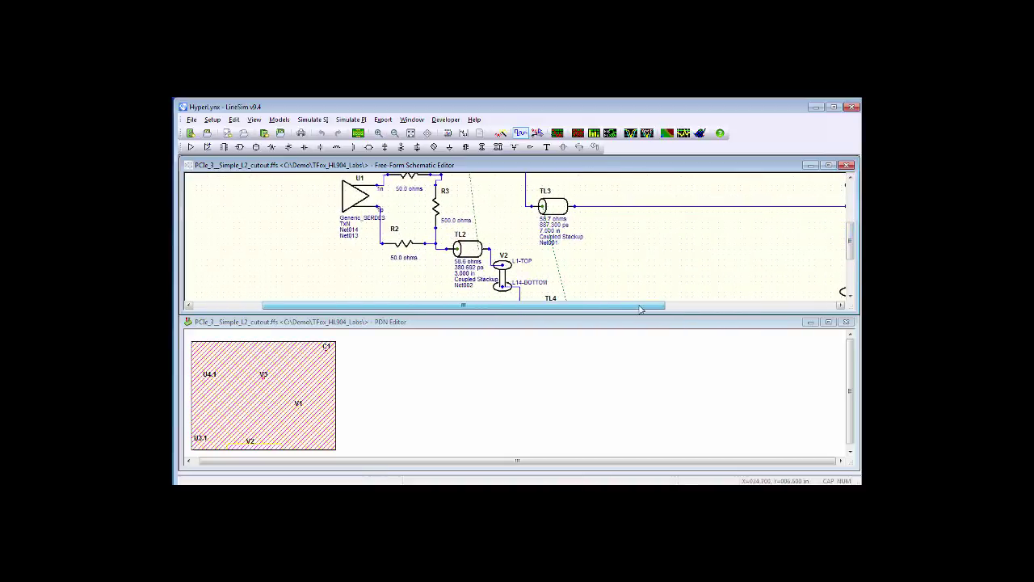
click(829, 165)
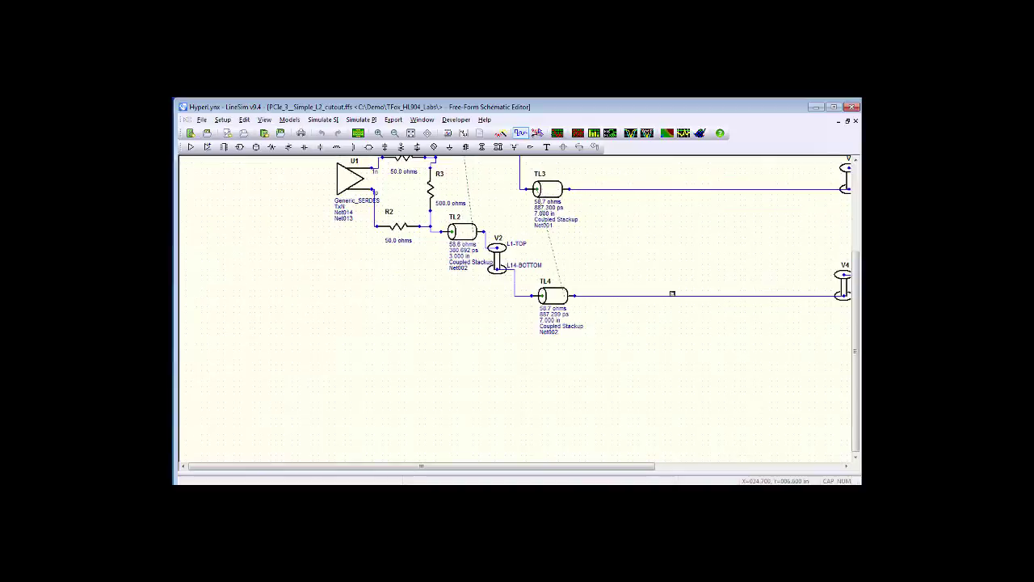
click(411, 132)
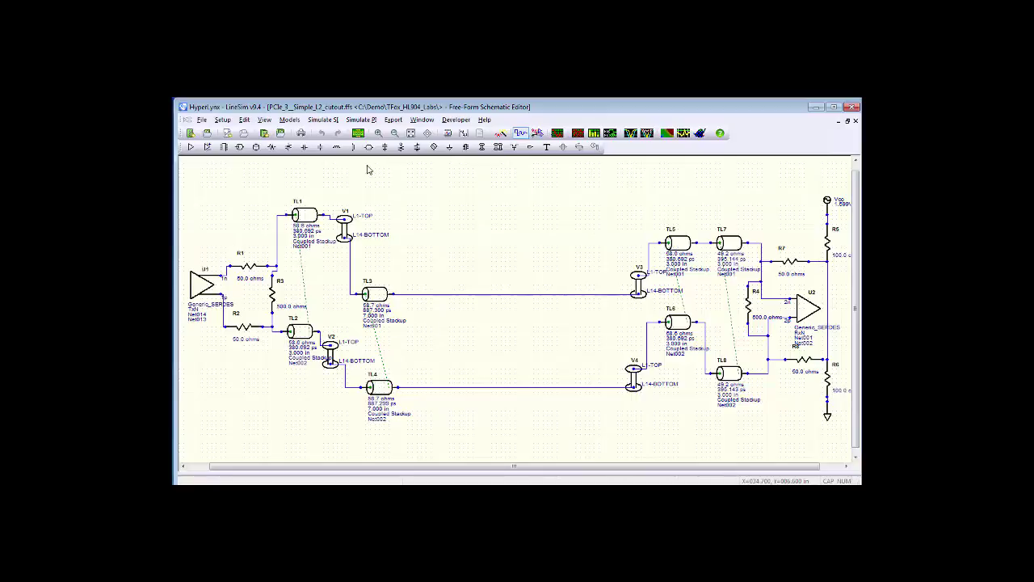
click(326, 122)
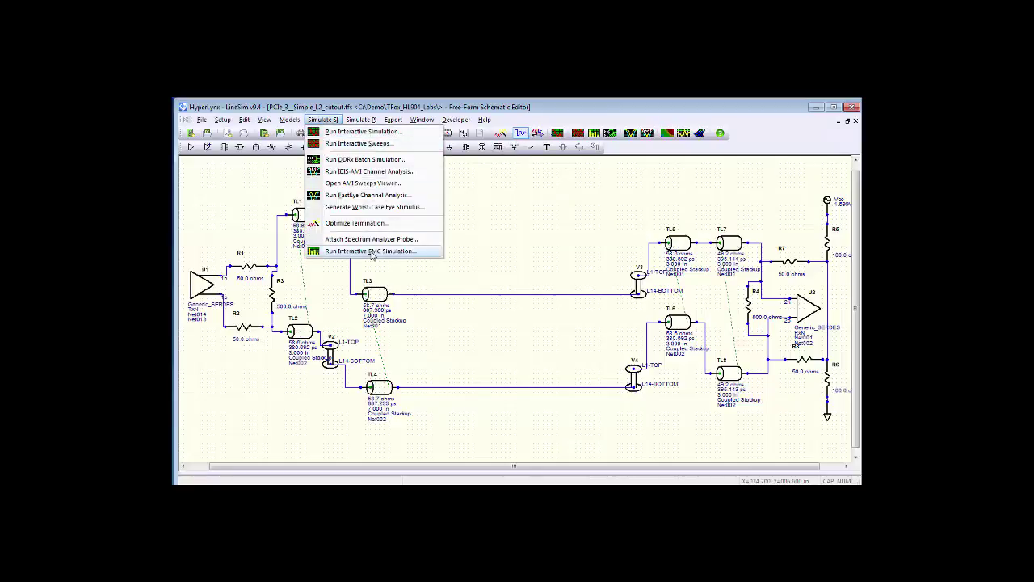
mouse_move(361, 121)
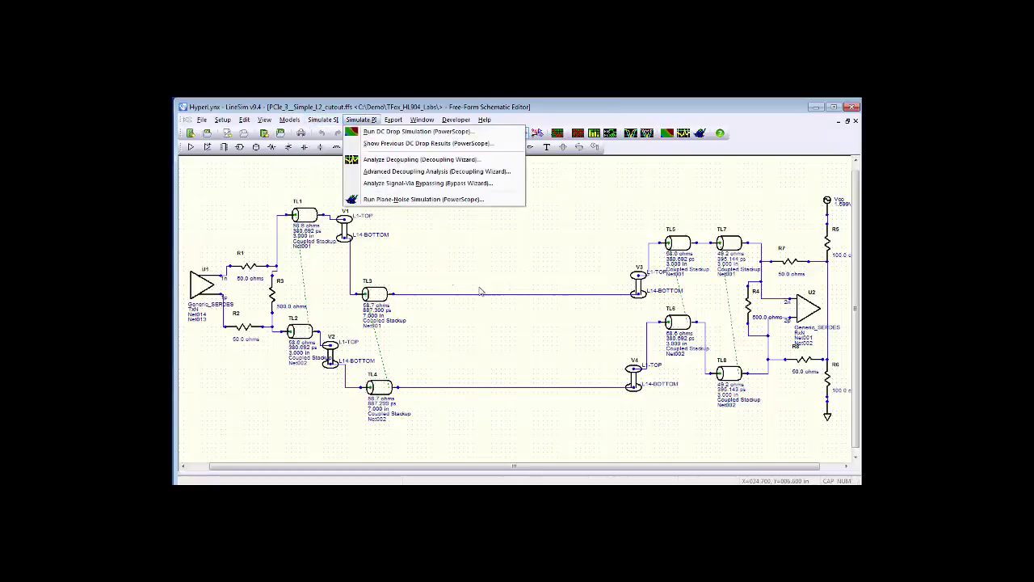
click(576, 226)
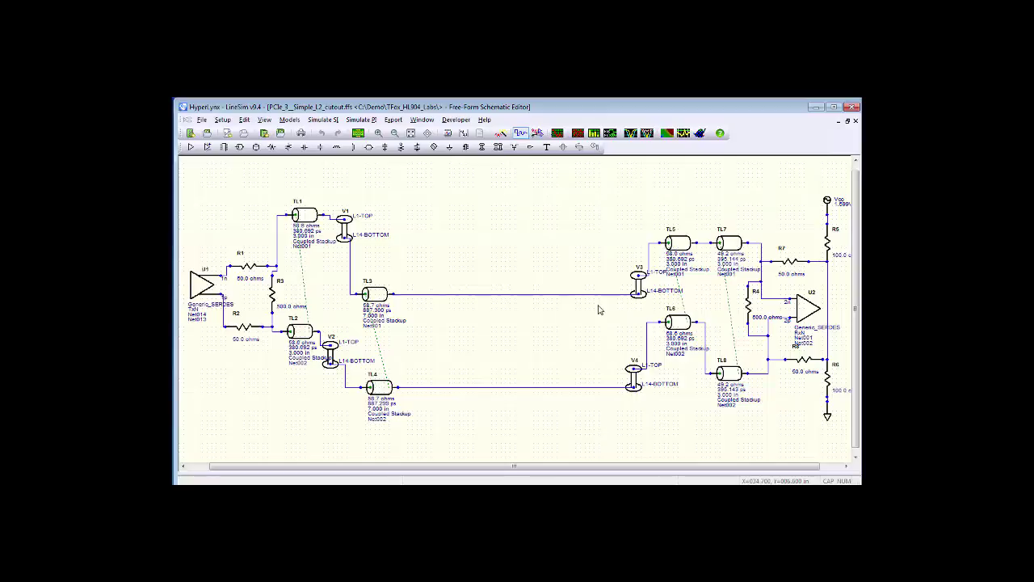
- Switch to the PDN Editor and review the 14-layer stackup's Z0 Planning tab unchanged
click(422, 120)
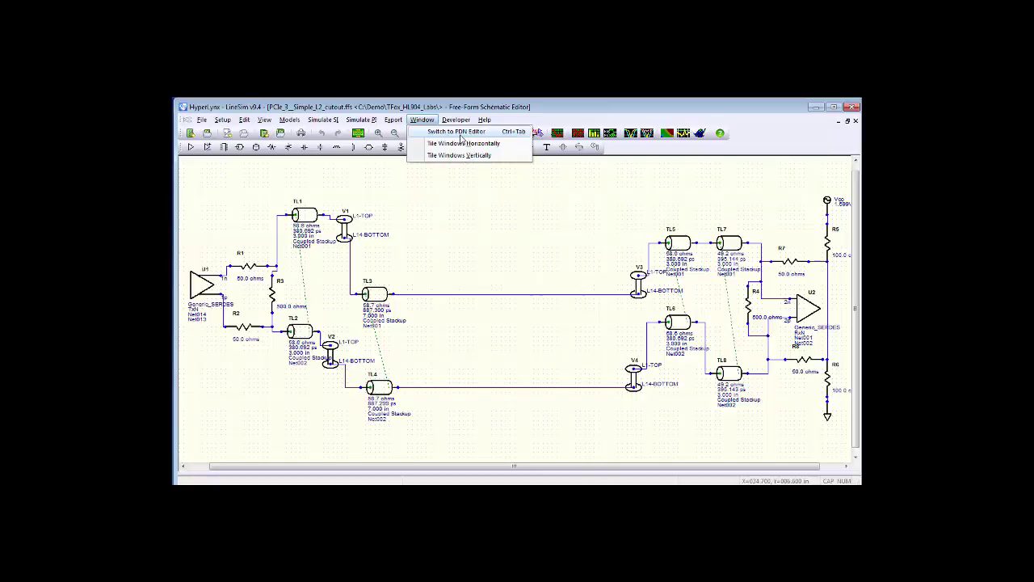
click(457, 132)
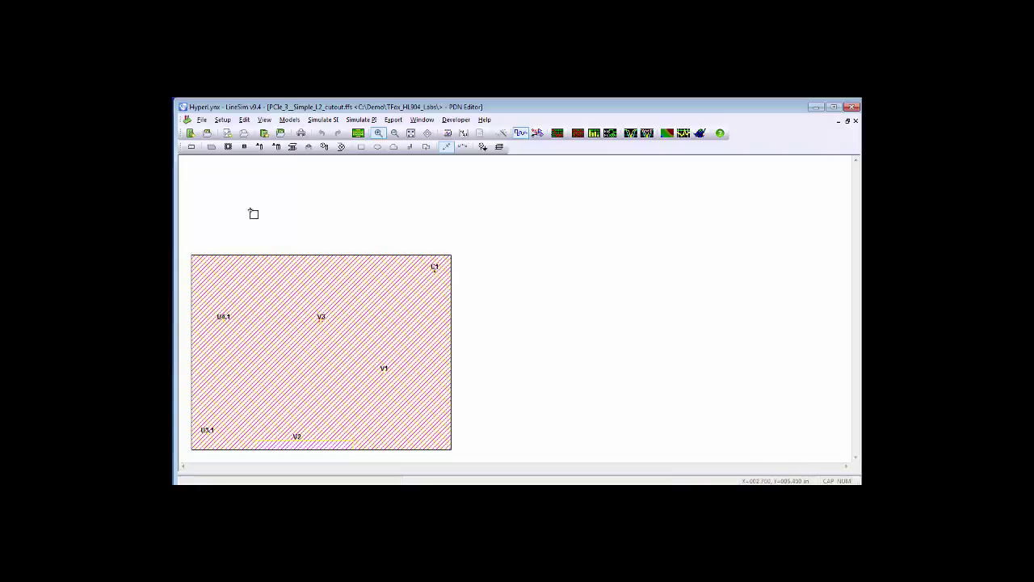
click(223, 120)
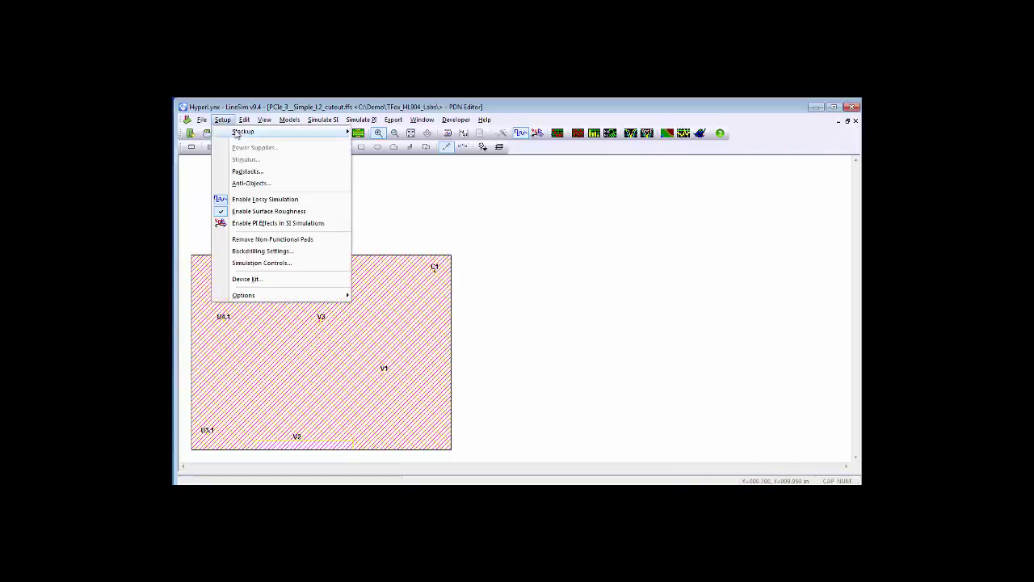
mouse_move(259, 131)
click(384, 134)
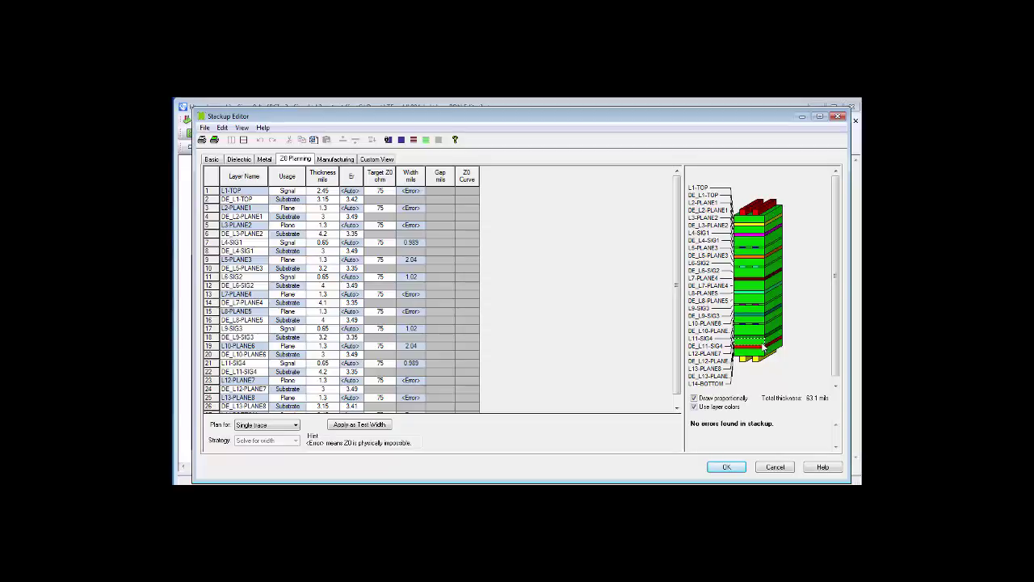
click(727, 468)
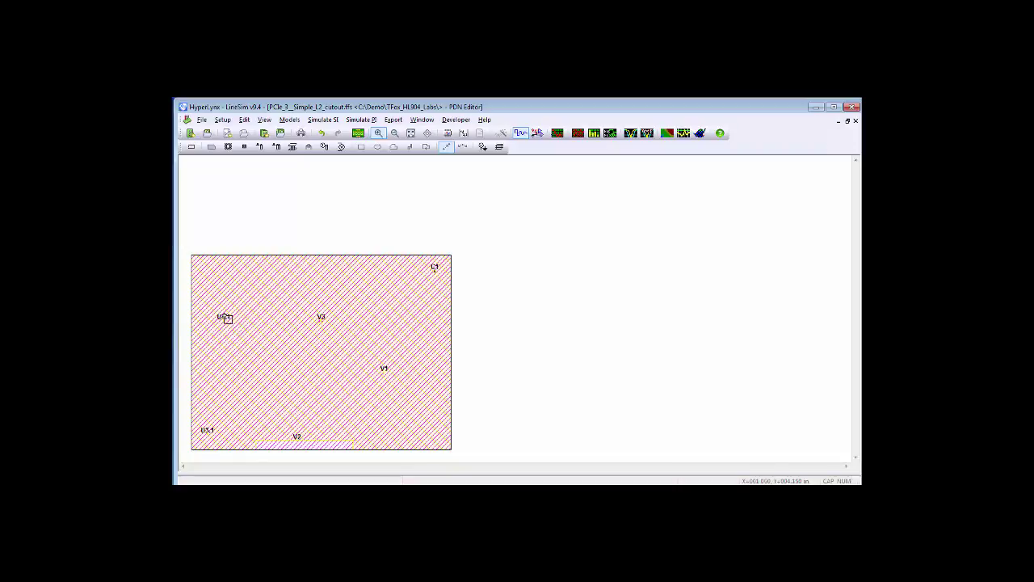
click(422, 120)
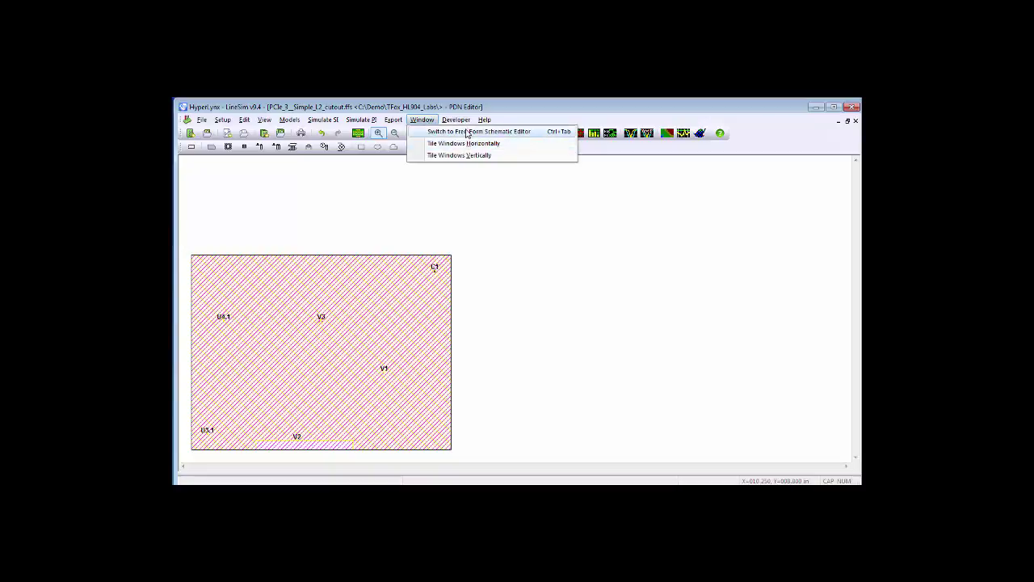
click(466, 132)
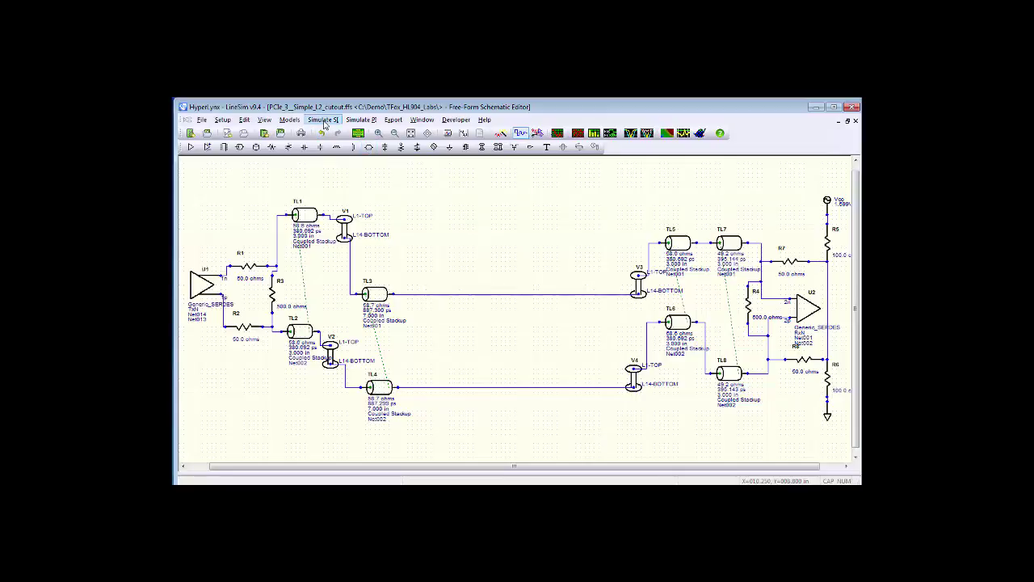
click(361, 120)
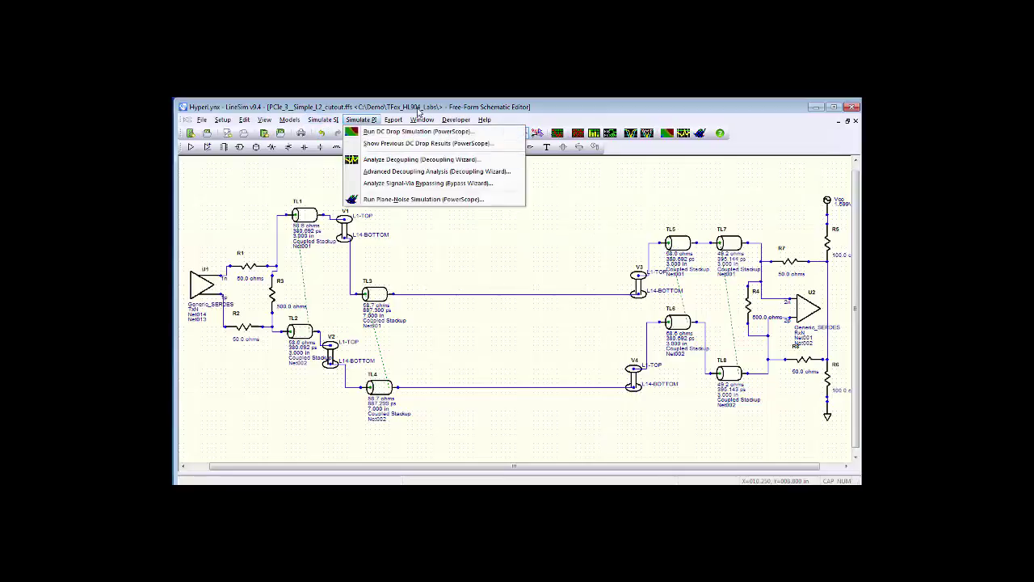
mouse_move(422, 120)
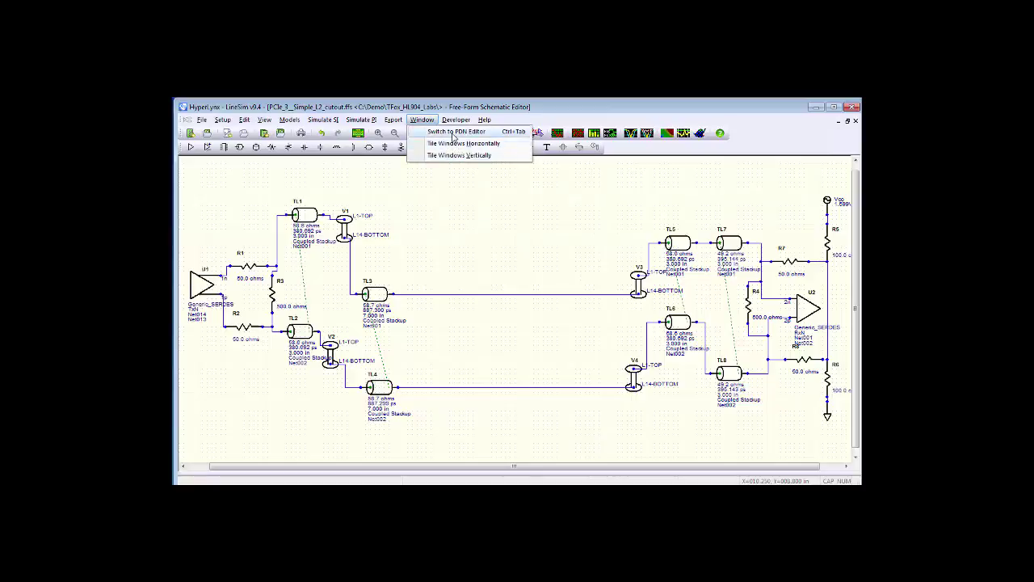
click(455, 131)
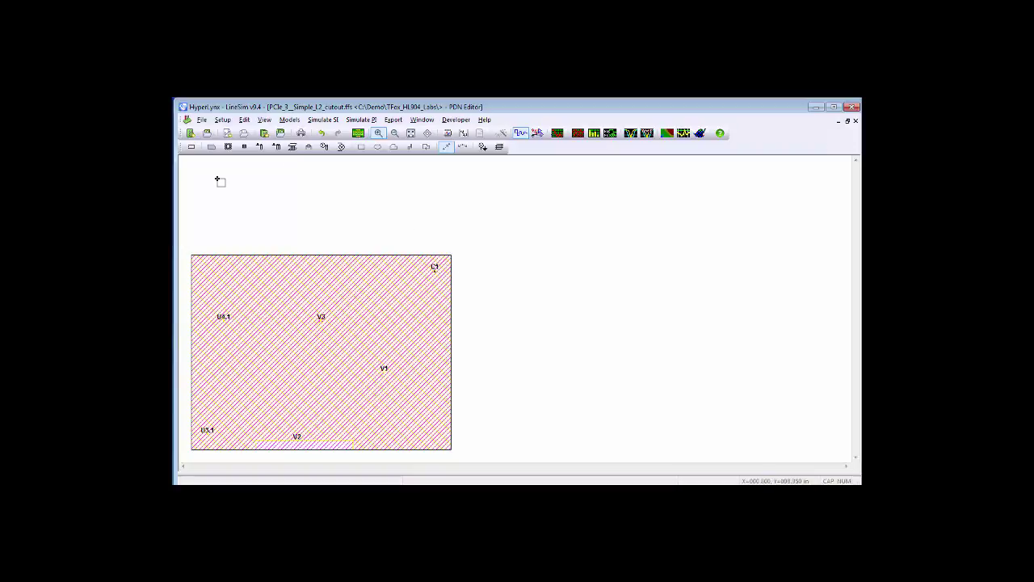
- Highlight the auto_L2-PLANE net in blue on the layout and move the dialog aside
click(264, 120)
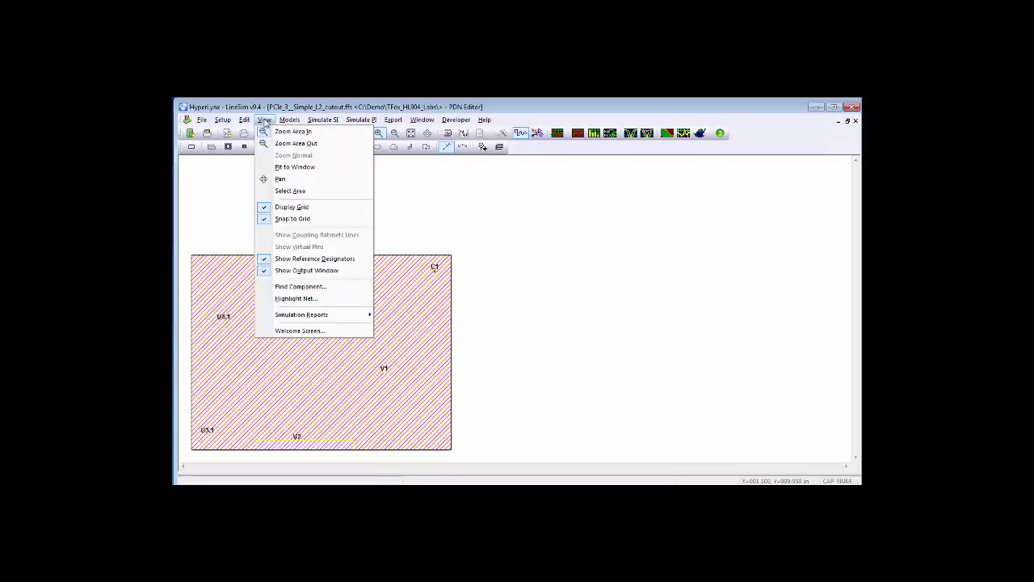
click(295, 299)
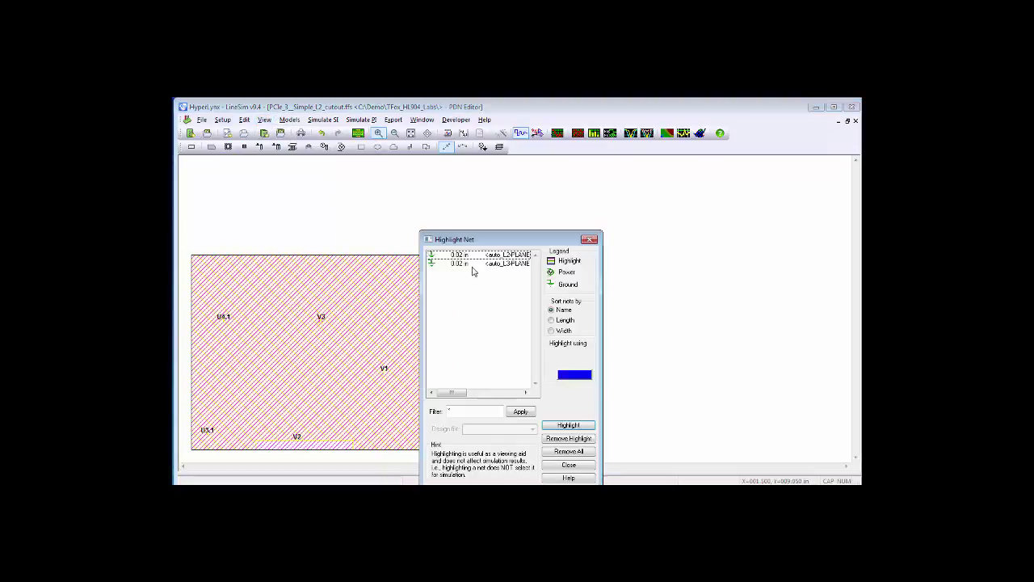
click(571, 426)
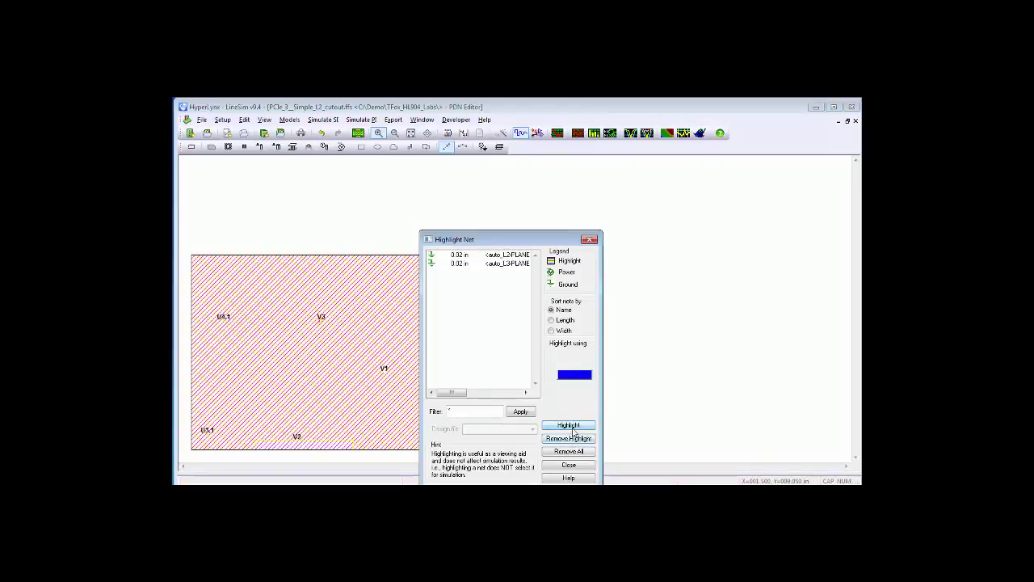
click(457, 256)
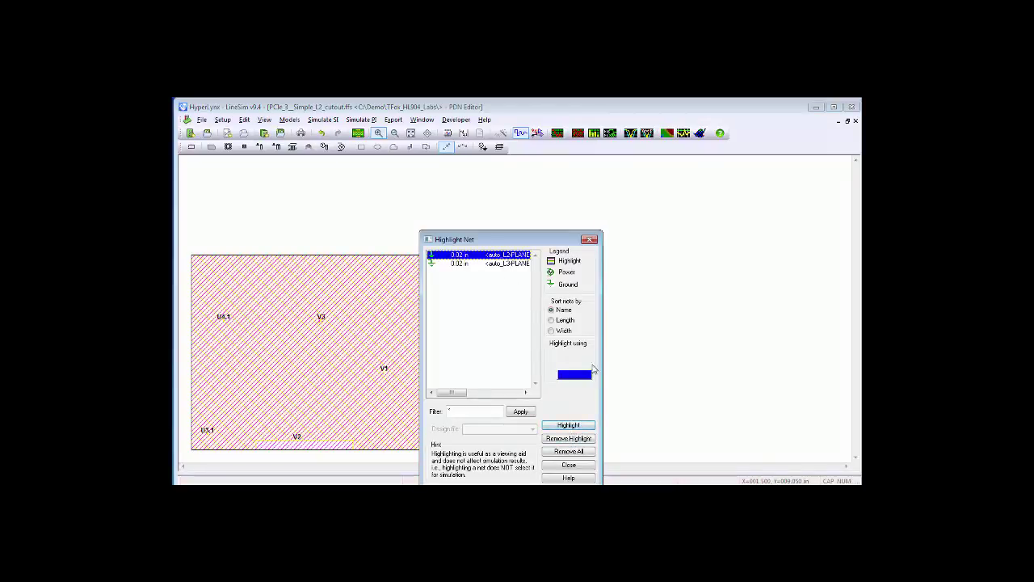
click(568, 425)
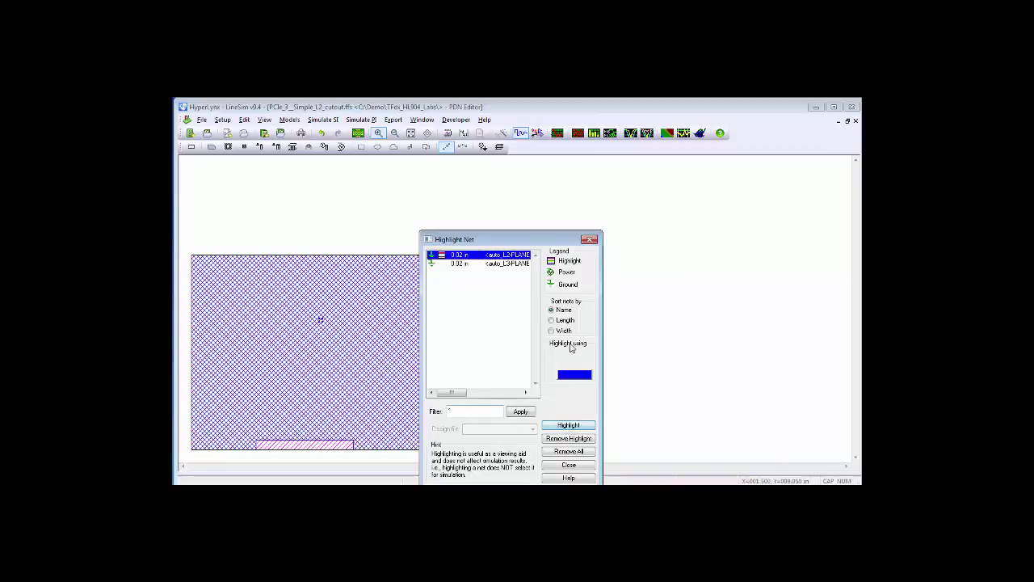
drag(502, 232, 842, 219)
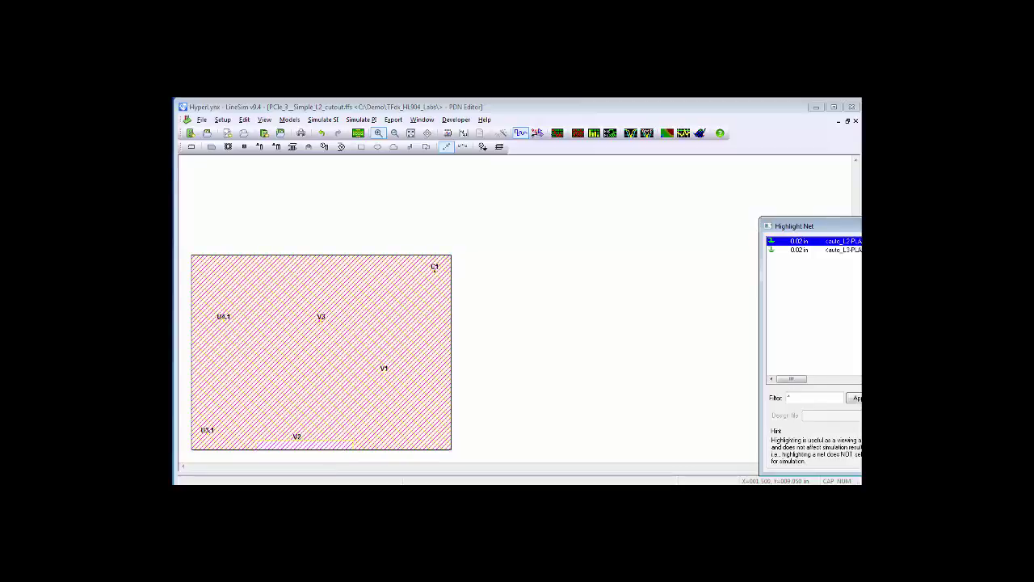
- Dismiss the Highlight Net dialog with Escape and pull down the Simulate PI menu
key(Escape)
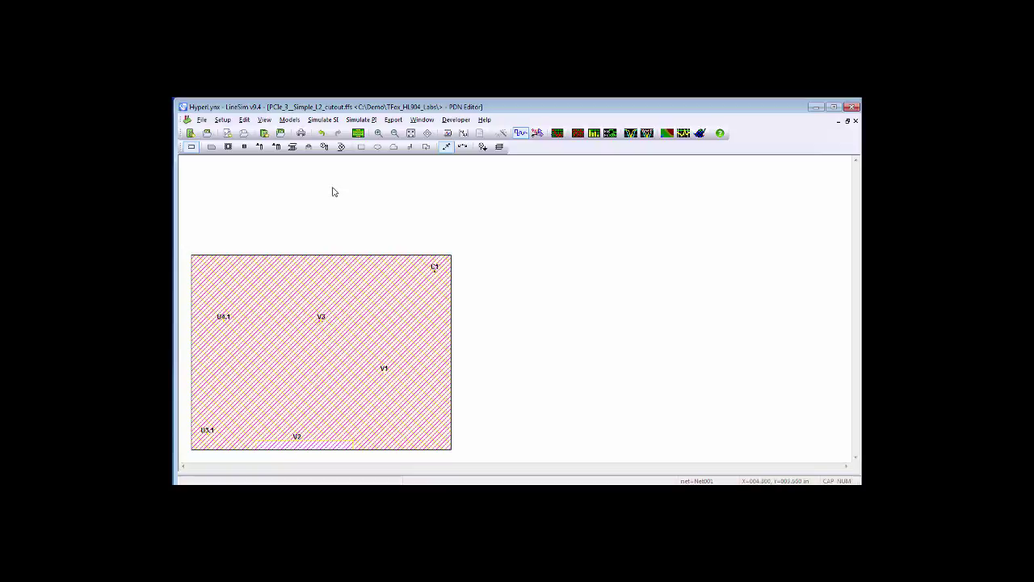
click(368, 121)
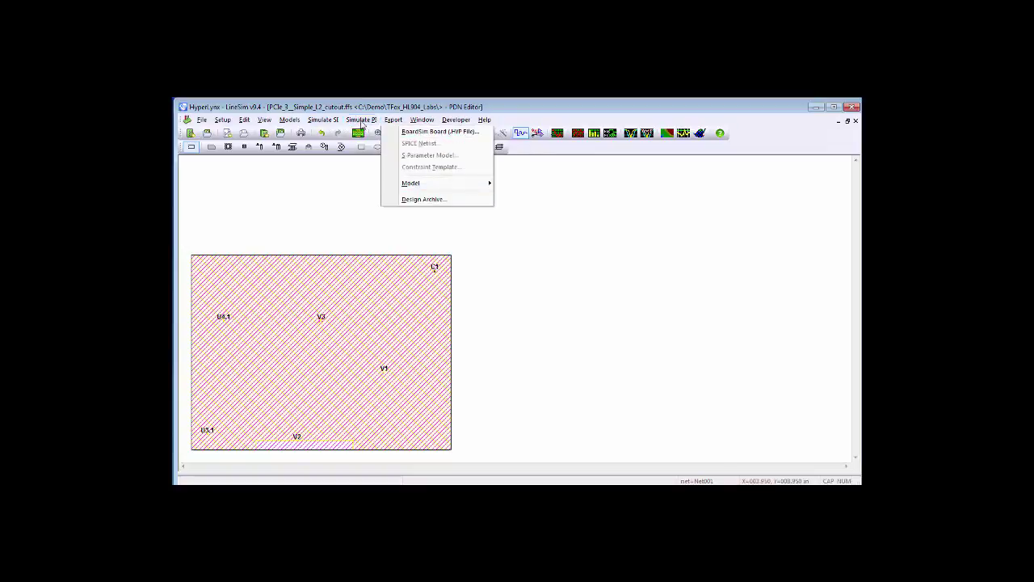
mouse_move(363, 123)
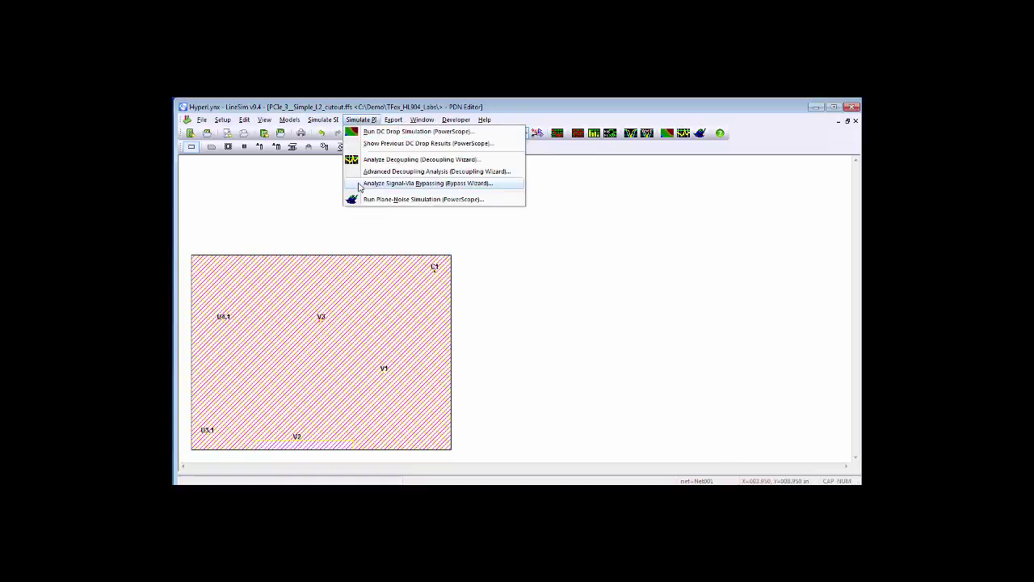
- Launch Analyze Signal-Via Bypassing with via V1 selected and reach Check Capacitor Models
click(488, 183)
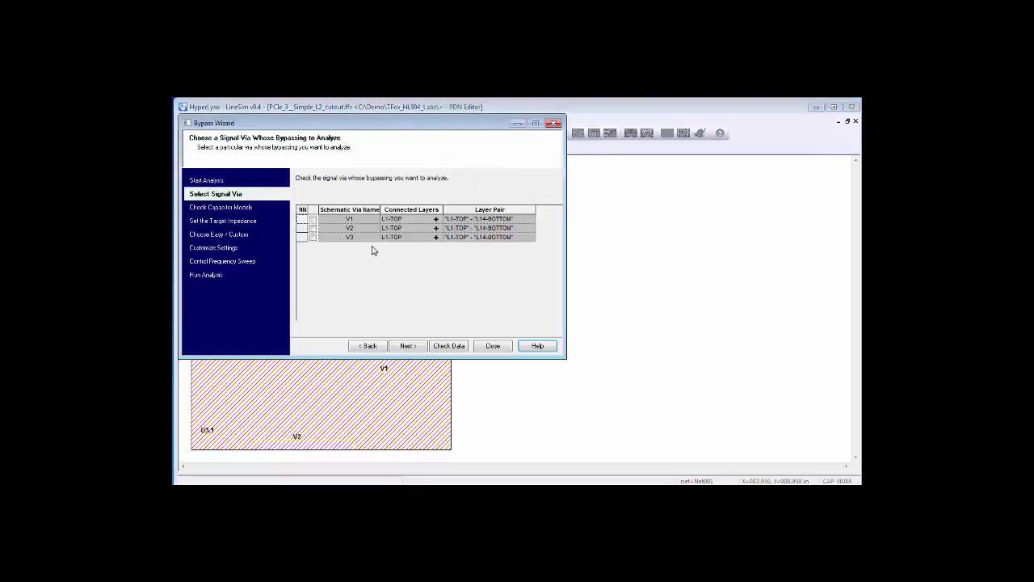
click(313, 219)
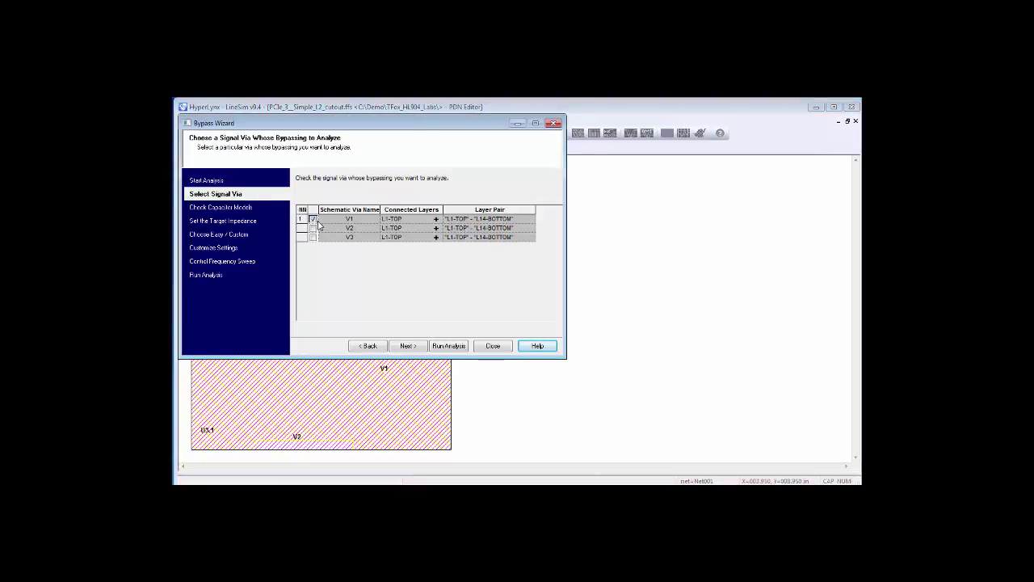
click(406, 346)
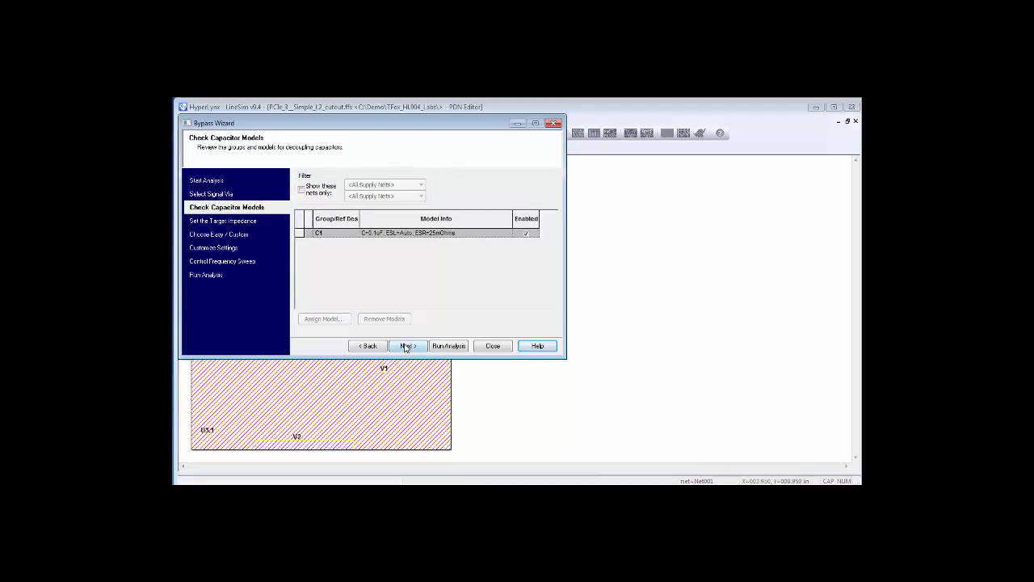
click(370, 347)
click(370, 347)
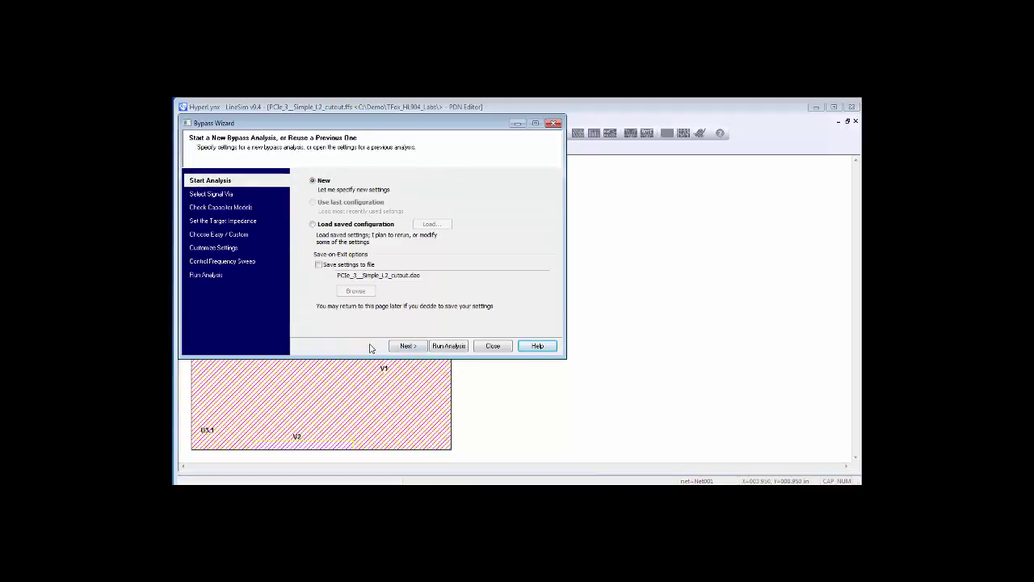
click(418, 347)
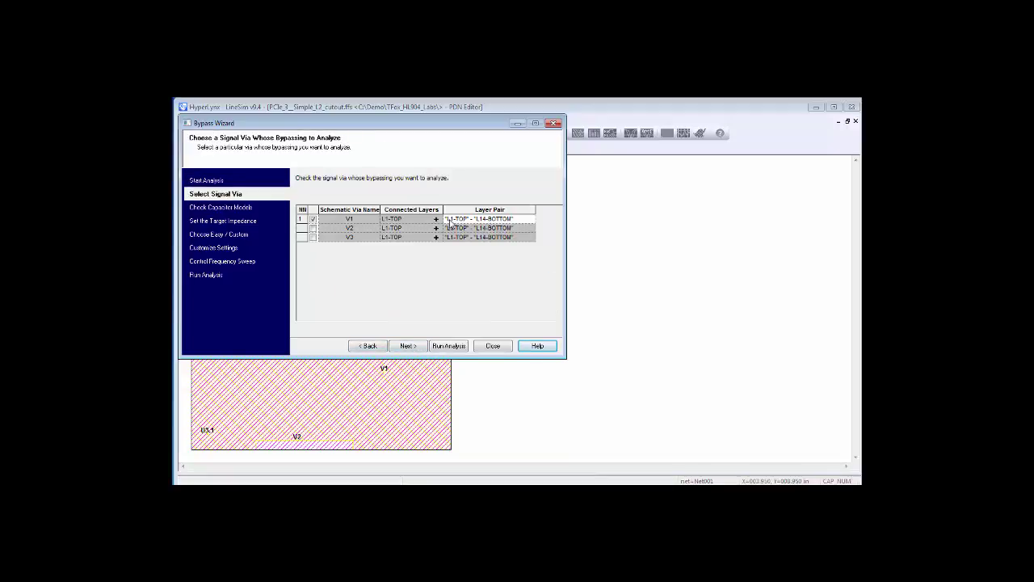
click(407, 346)
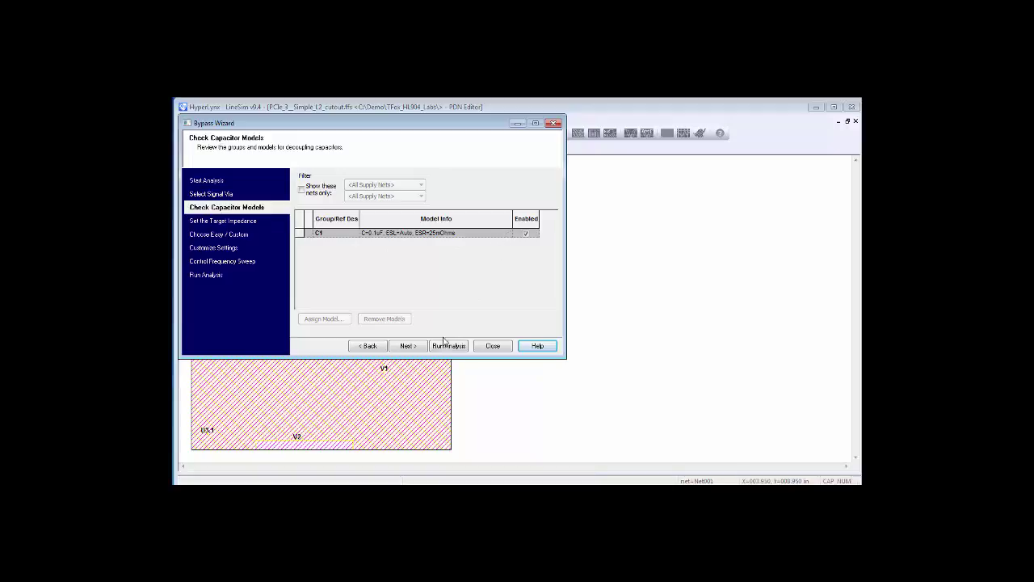
- Set the target impedance to 1000
click(415, 349)
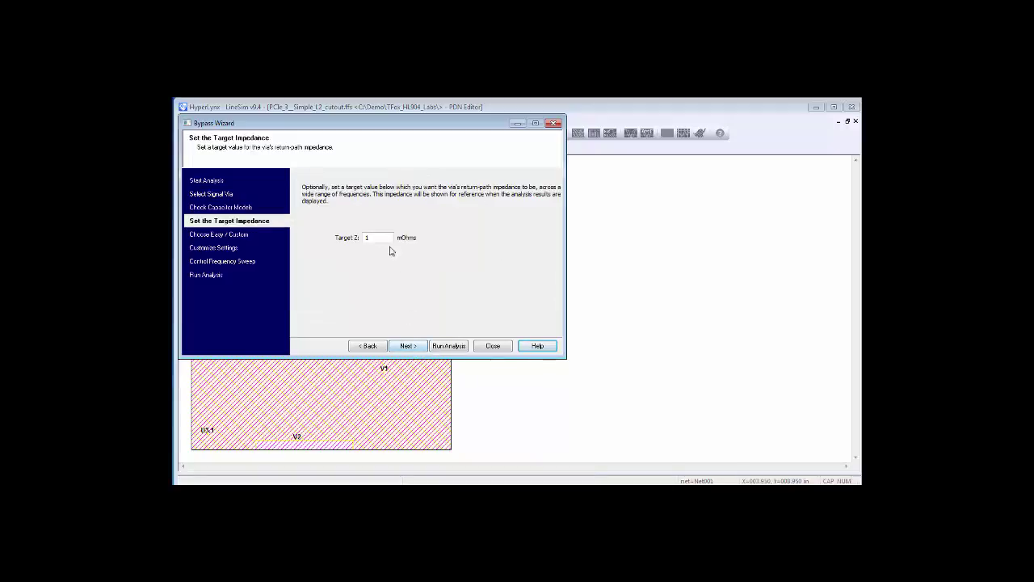
drag(375, 237, 346, 242)
text(1000)
- Choose Custom settings and proceed through the options and frequency sweep to Run Analysis
click(408, 346)
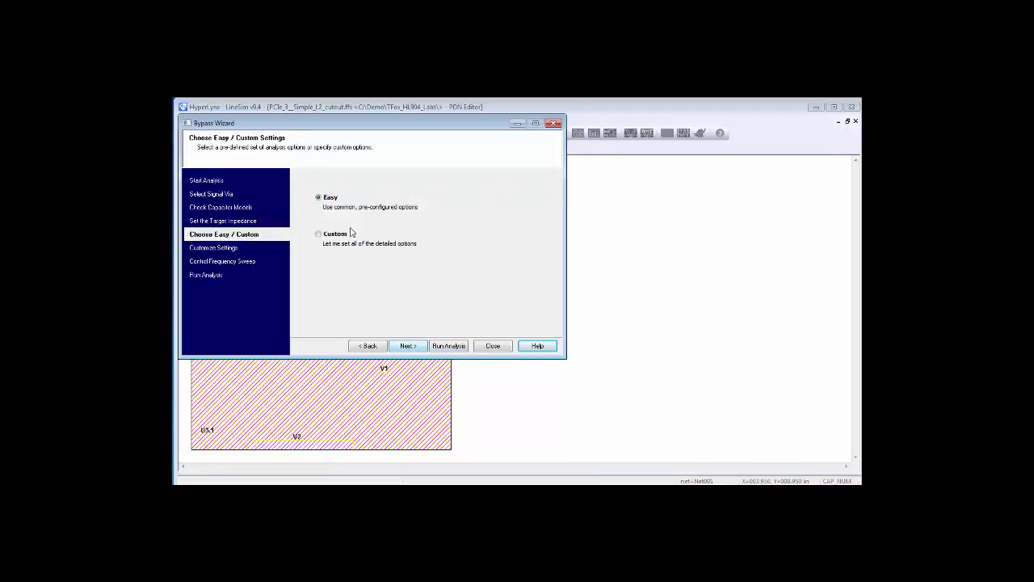
click(319, 236)
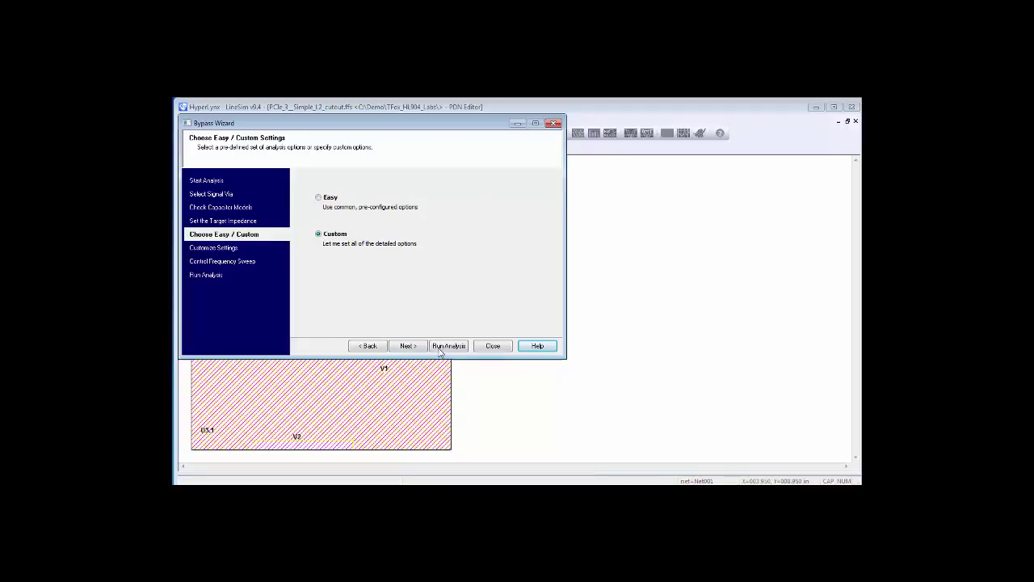
click(412, 347)
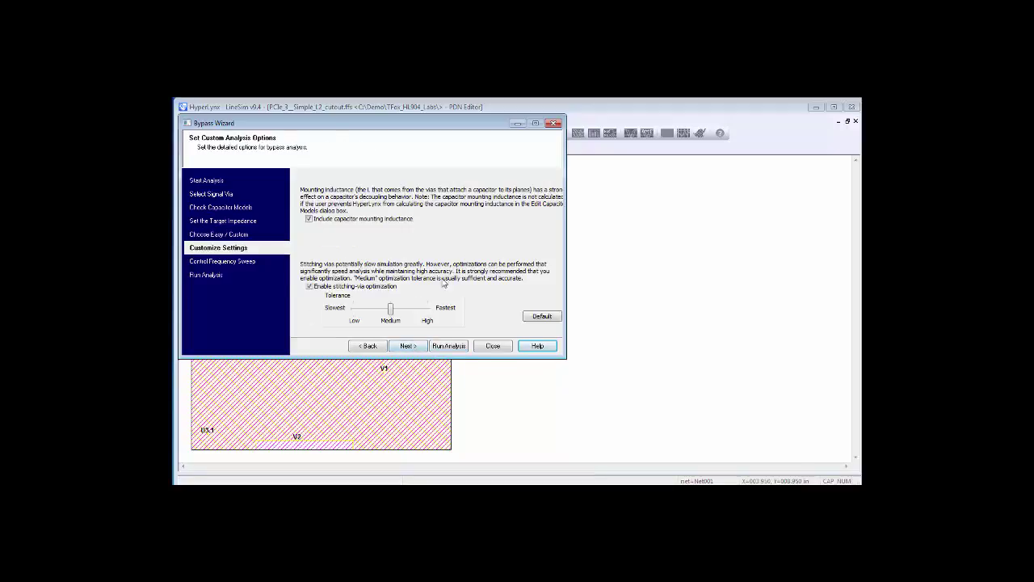
click(410, 346)
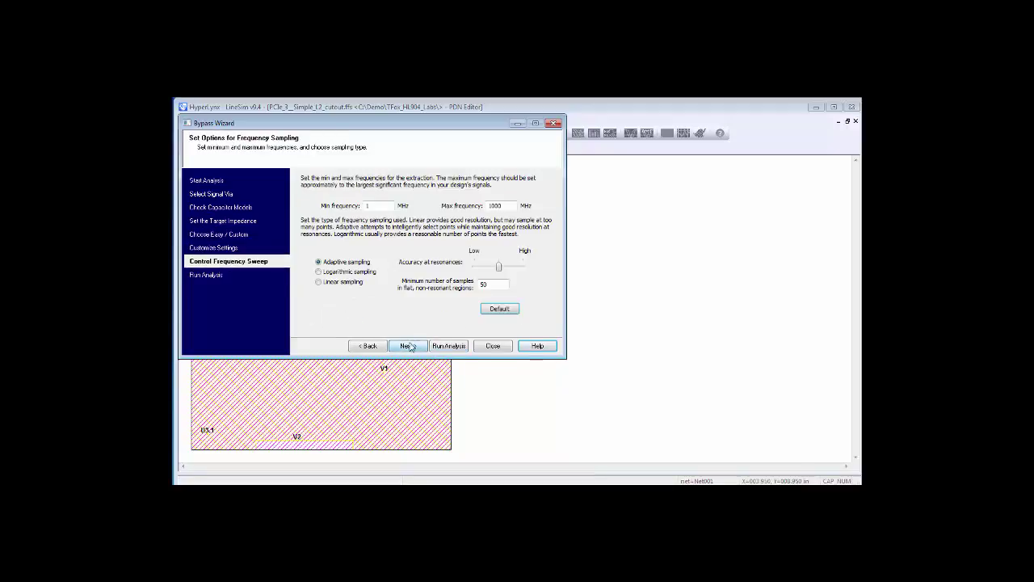
double_click(506, 204)
click(408, 346)
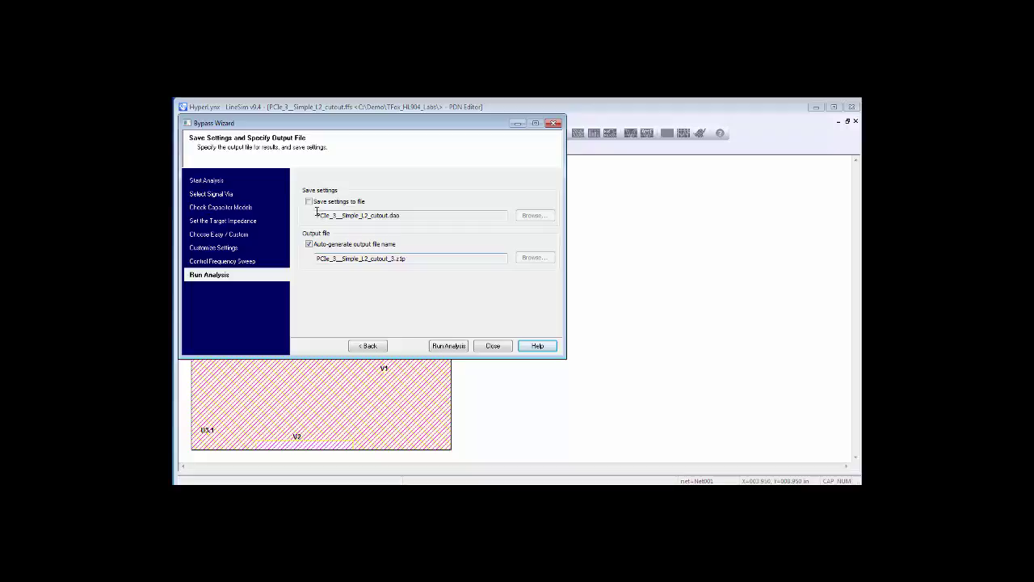
- Run the V1 bypass analysis so the Z(1,1) results open in the Touchstone viewer
click(450, 346)
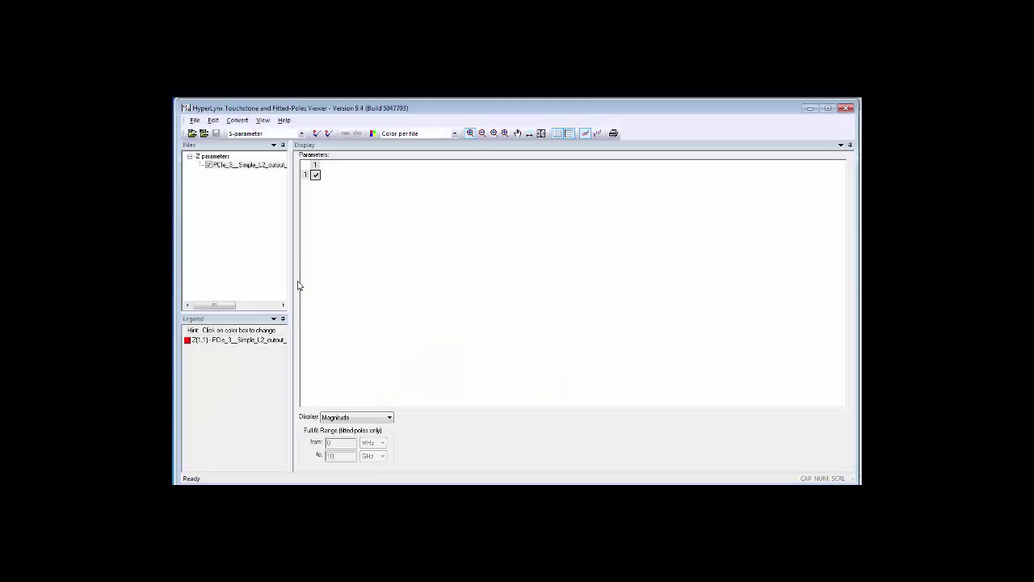
- Widen the plot area and try dB display before keeping the Z(1,1) plot in magnitude
drag(292, 279, 776, 282)
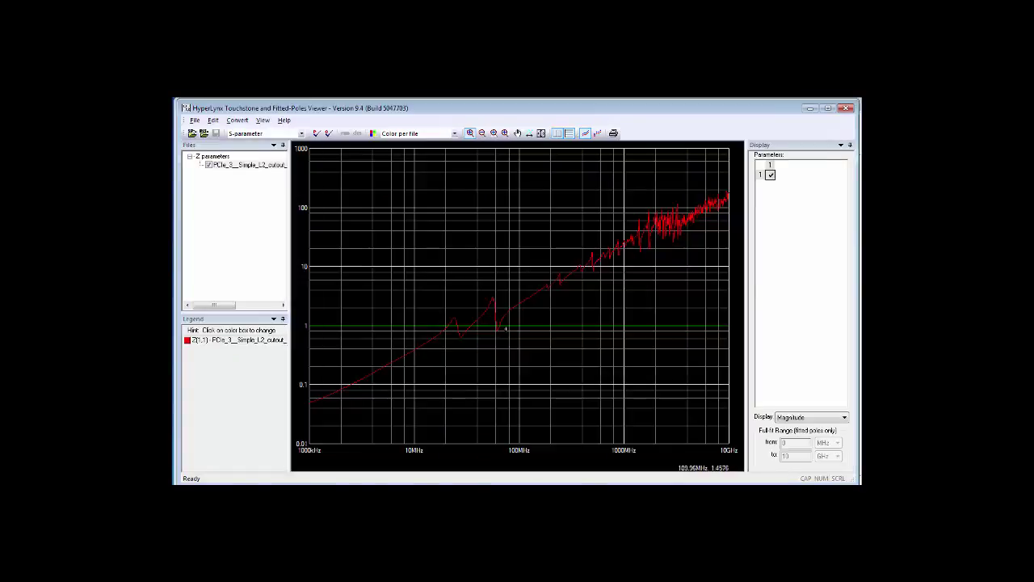
click(846, 419)
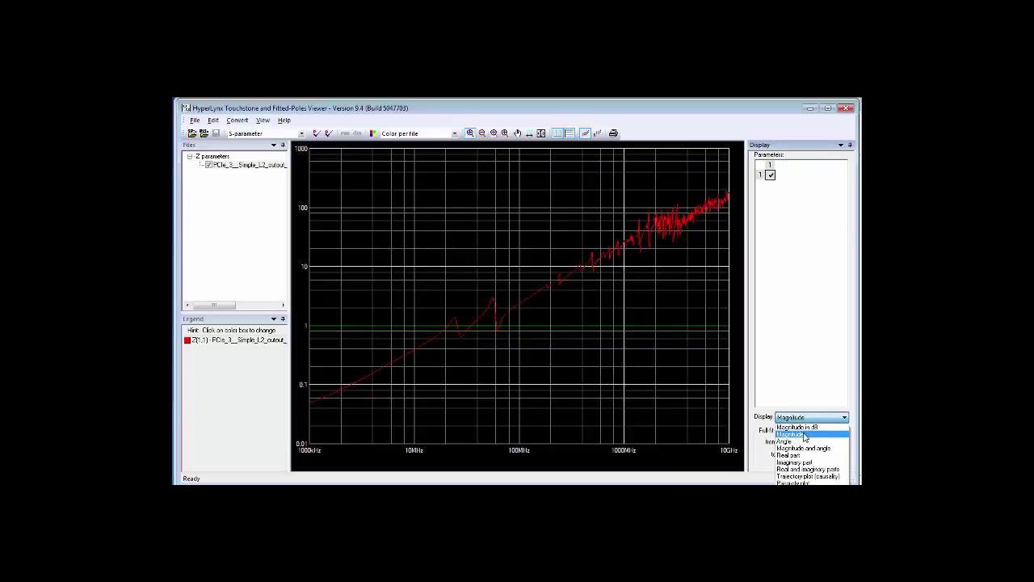
click(805, 436)
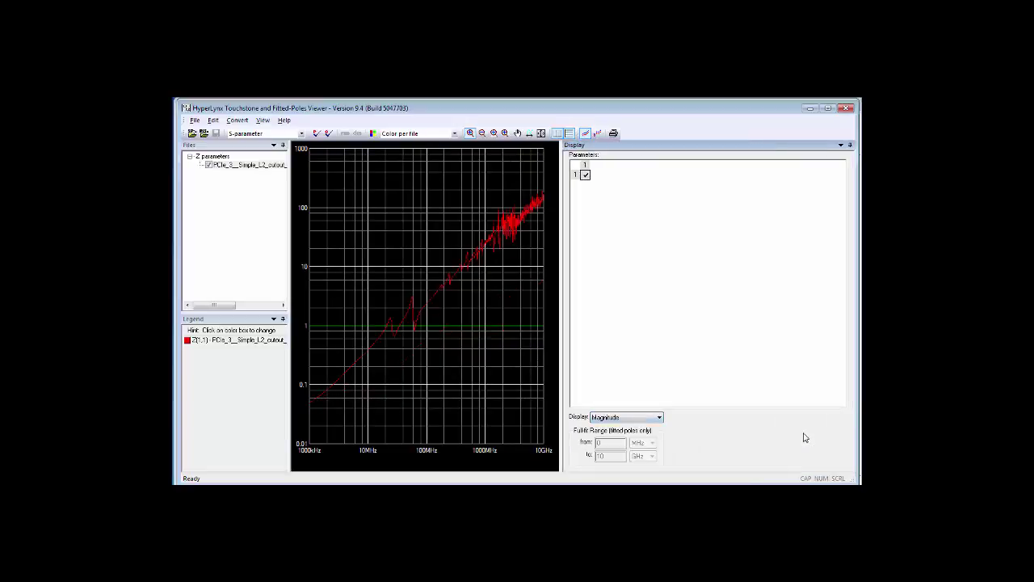
click(659, 417)
click(642, 427)
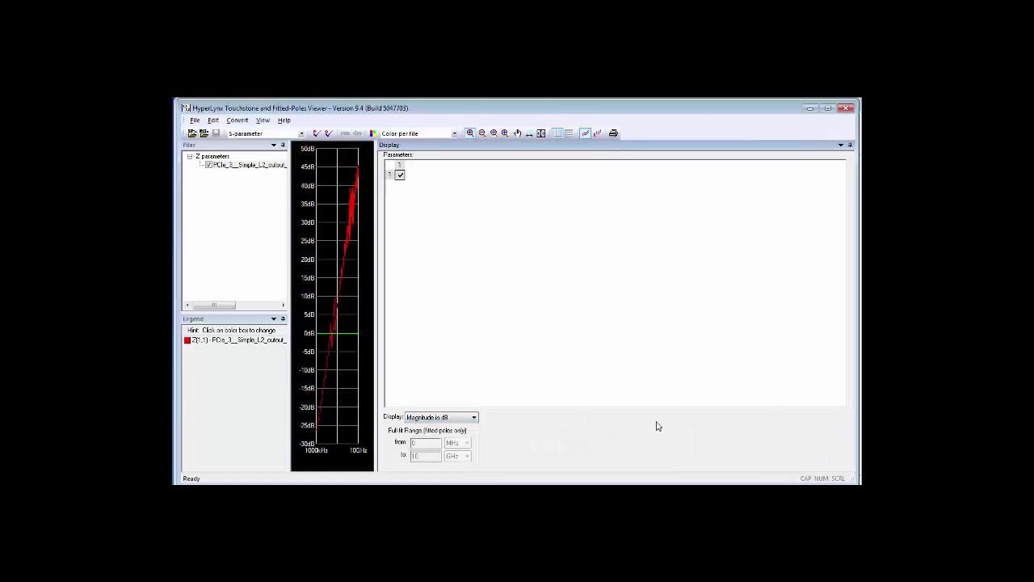
click(473, 417)
click(432, 436)
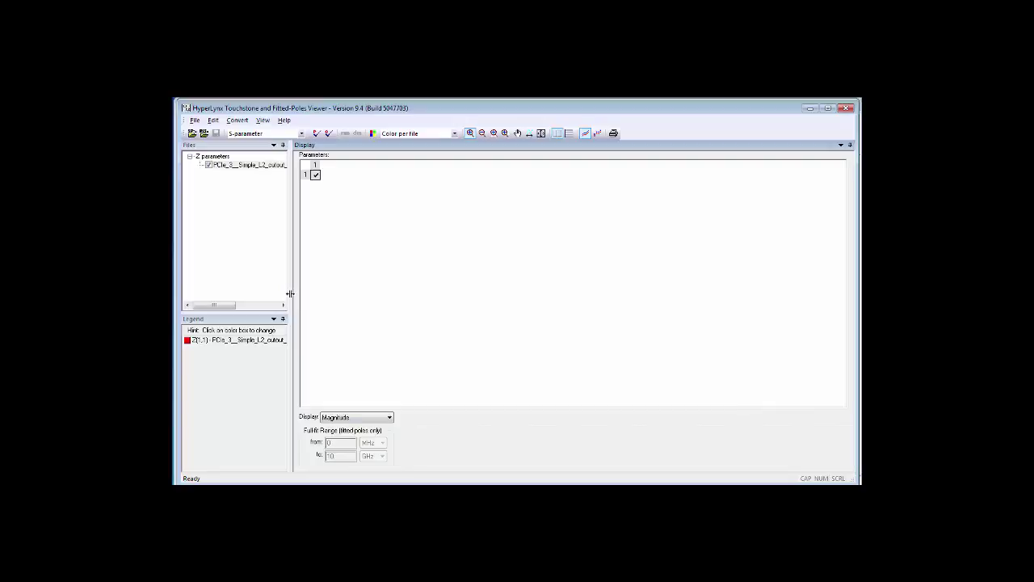
drag(292, 294, 772, 309)
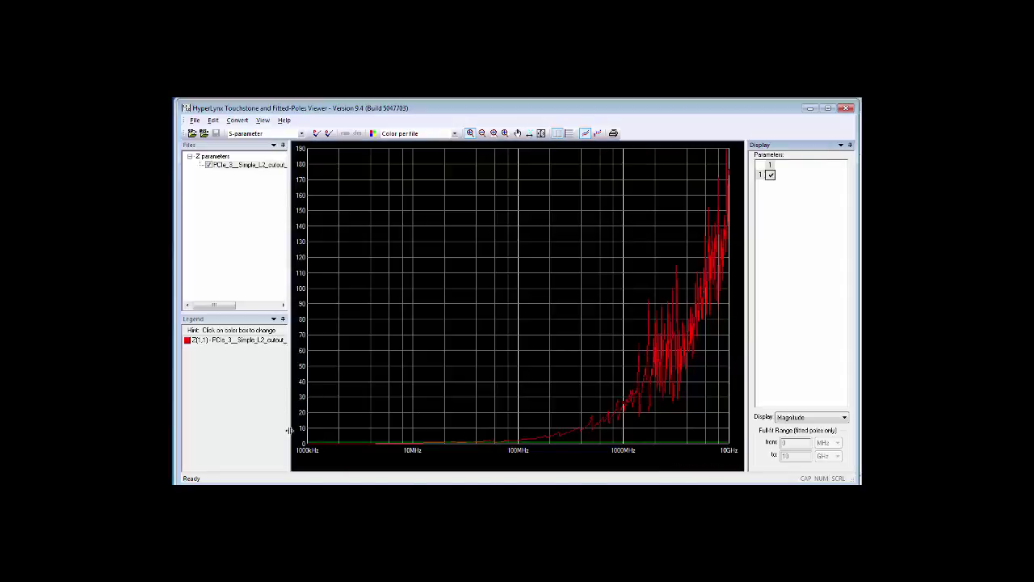
click(795, 419)
click(809, 108)
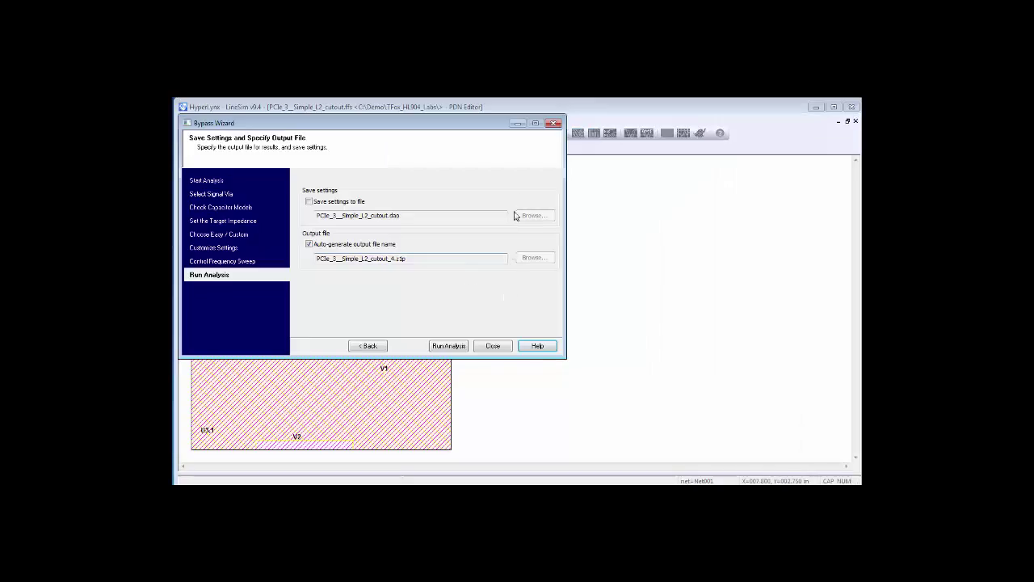
click(519, 123)
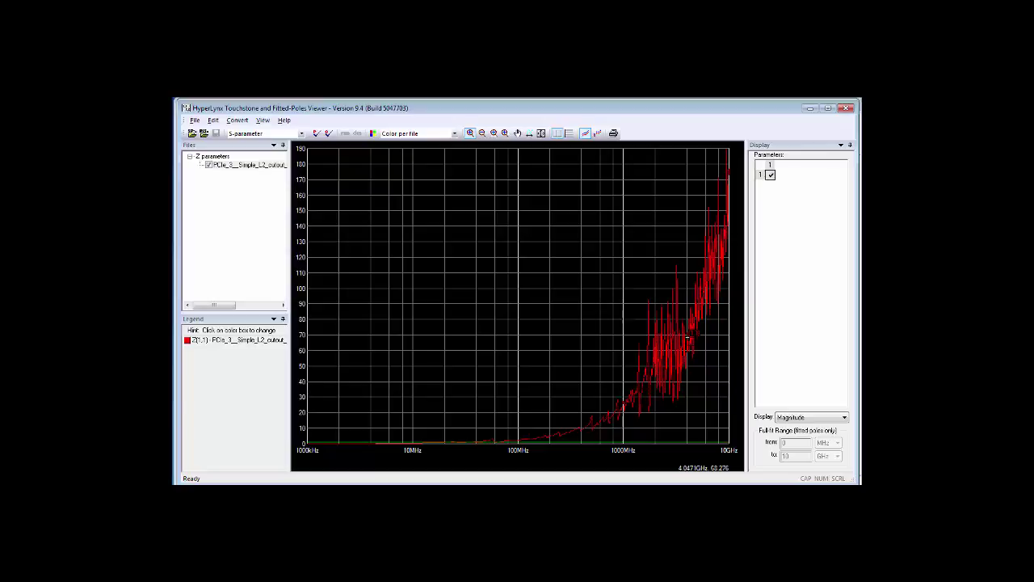
click(844, 418)
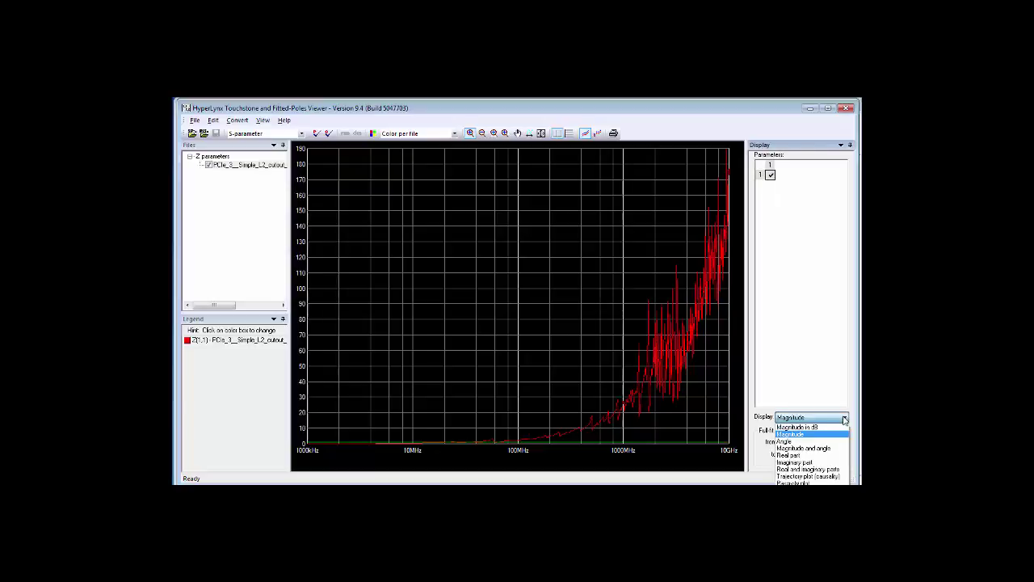
click(786, 441)
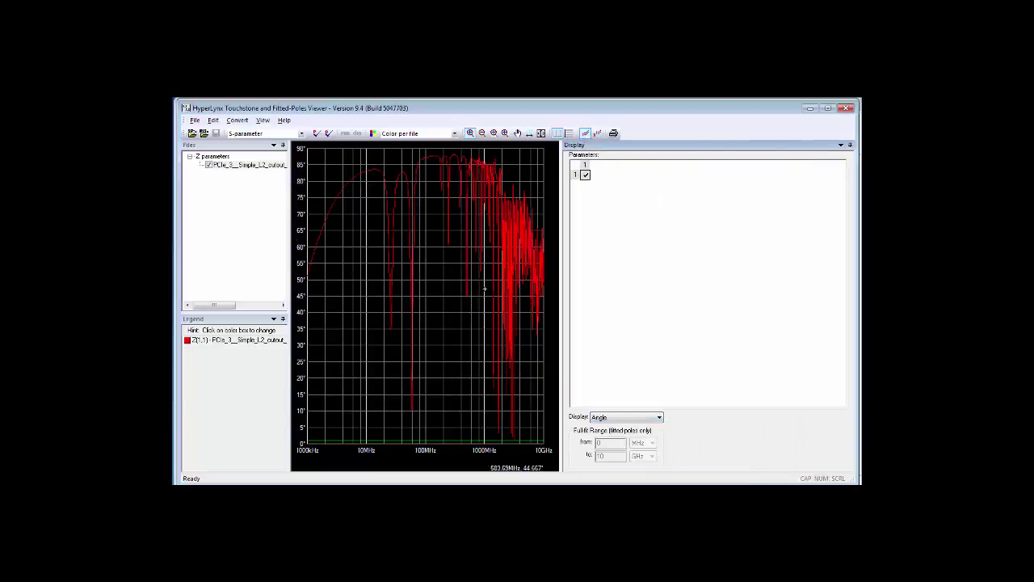
drag(560, 271, 748, 247)
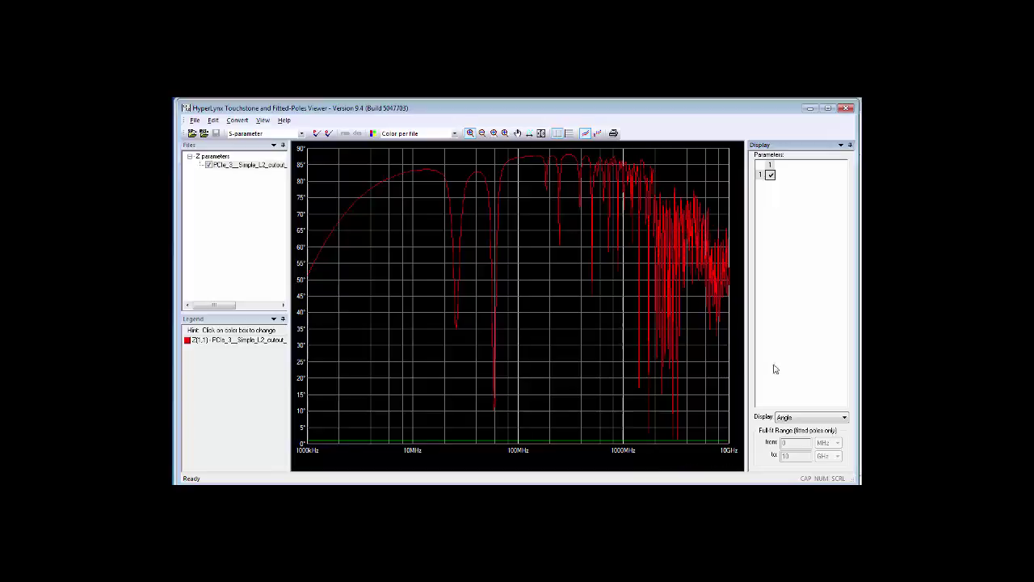
click(845, 418)
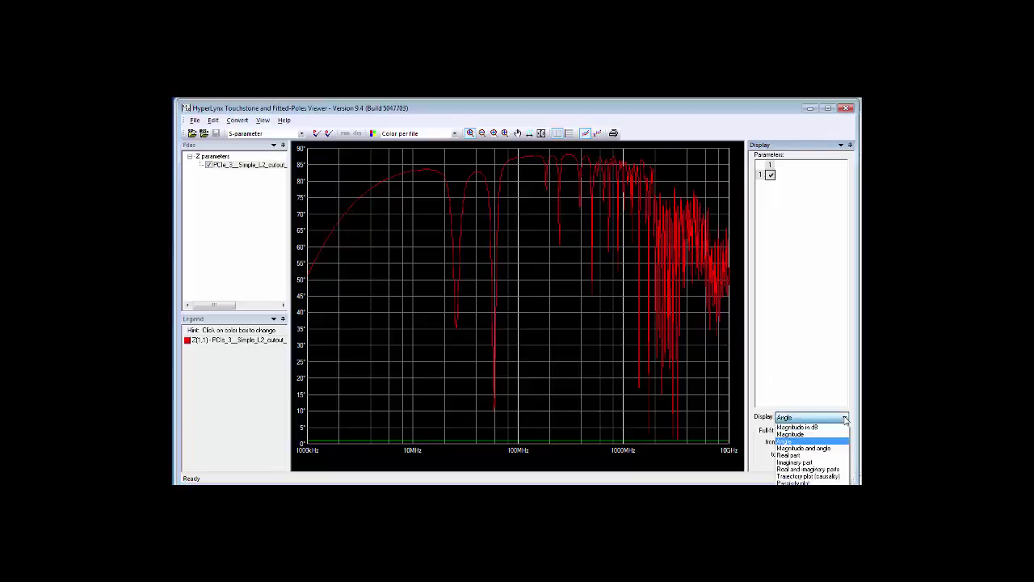
click(796, 436)
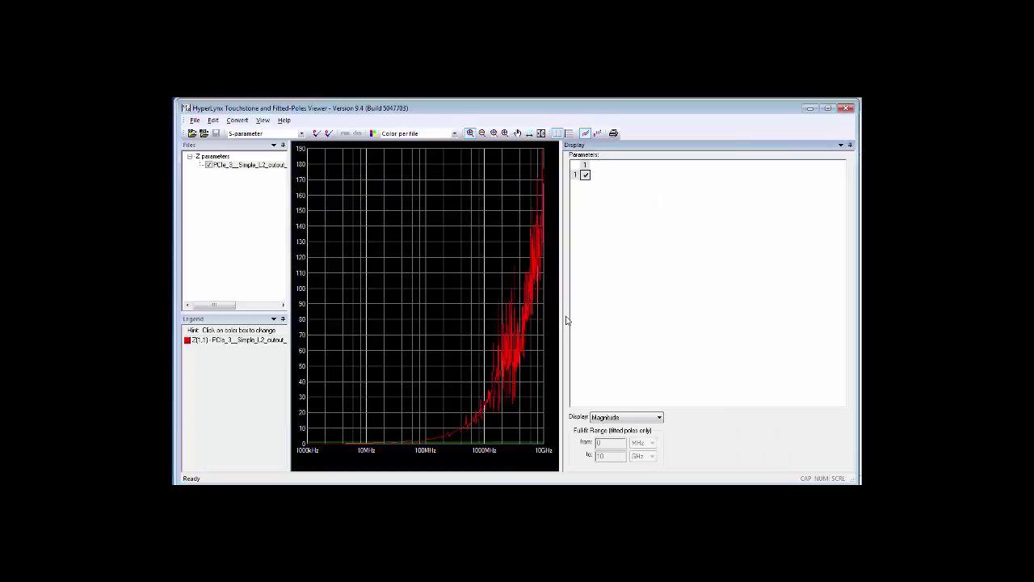
drag(561, 317, 820, 323)
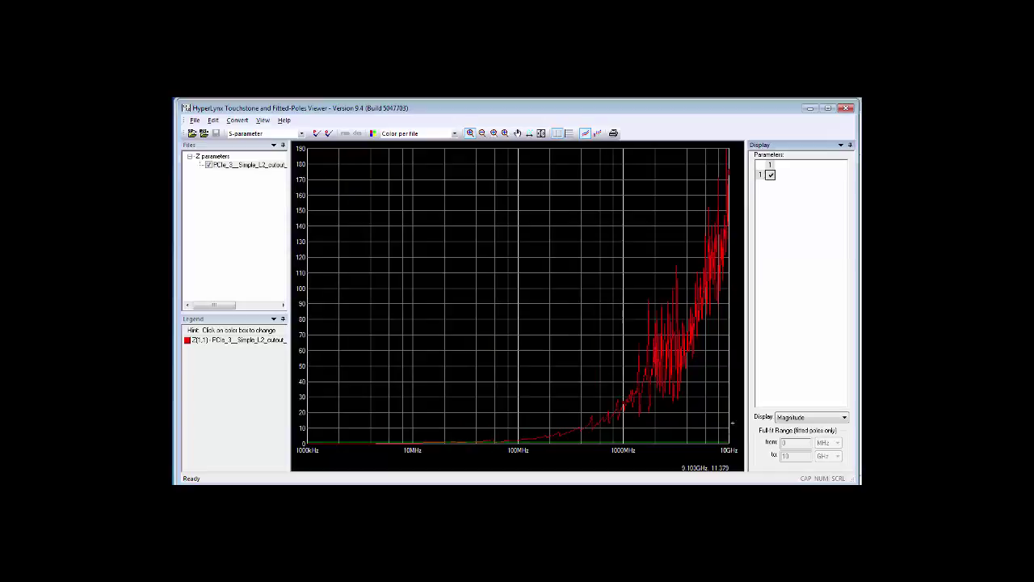
- Minimize the Touchstone viewer and zoom in on the PDN board with vias V1–V3
click(810, 109)
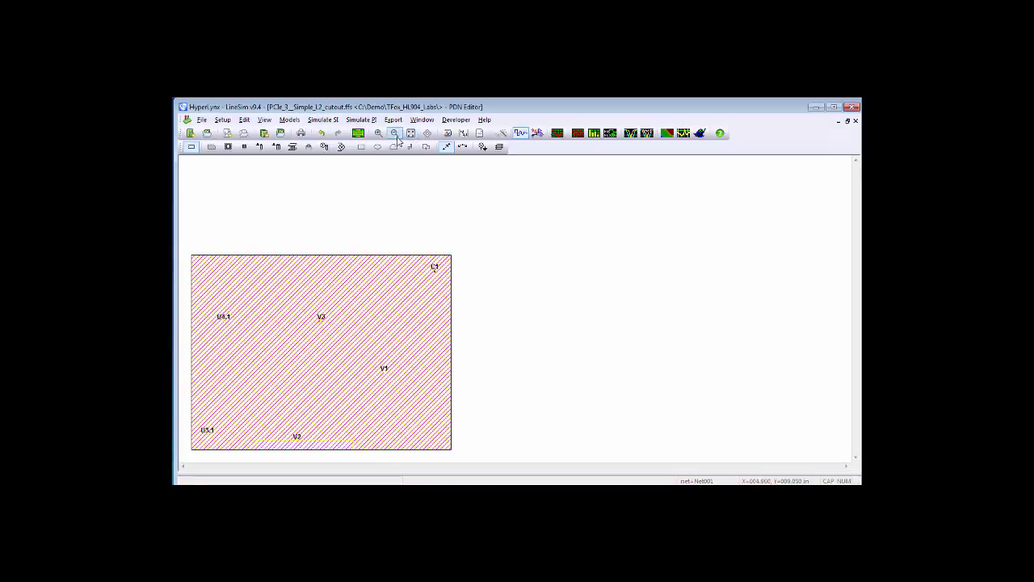
click(378, 133)
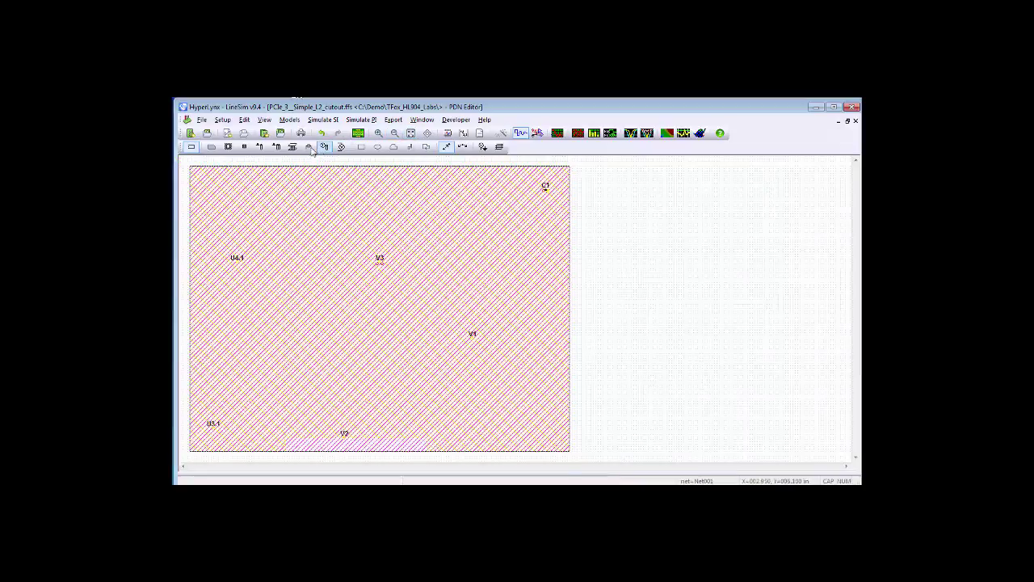
- Zoom in on via V3 and confirm its 2 x 2 stitching array joins L2-PLANE1 and L13-PLANE8
click(379, 133)
drag(355, 240, 410, 304)
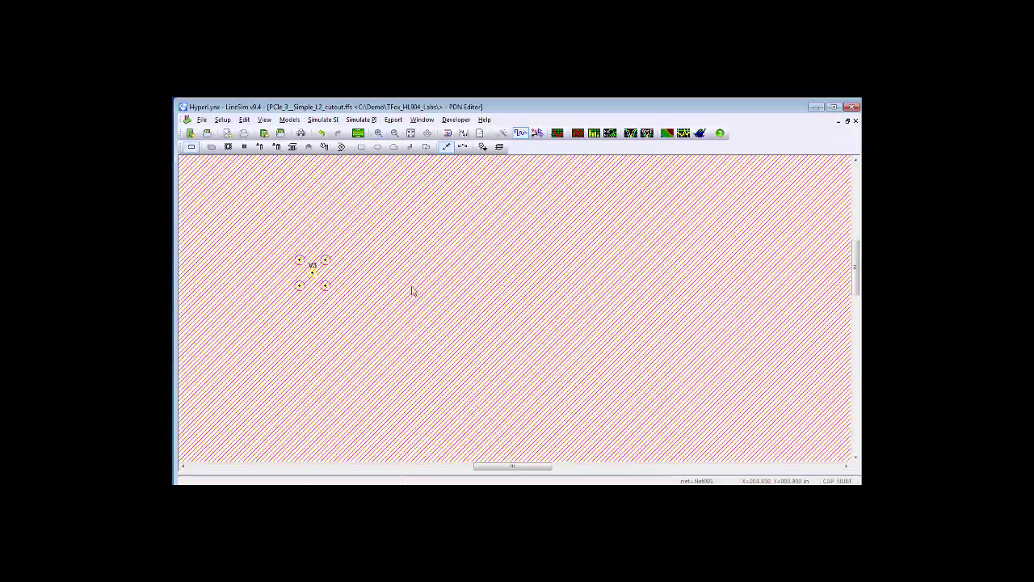
click(326, 259)
right_click(326, 260)
click(355, 267)
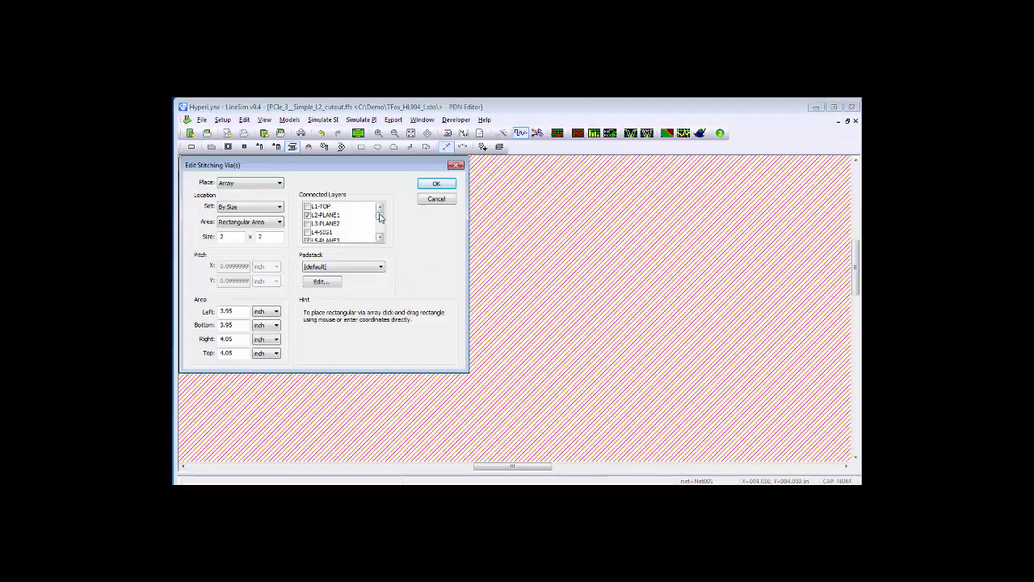
scroll(340, 222, down, 4)
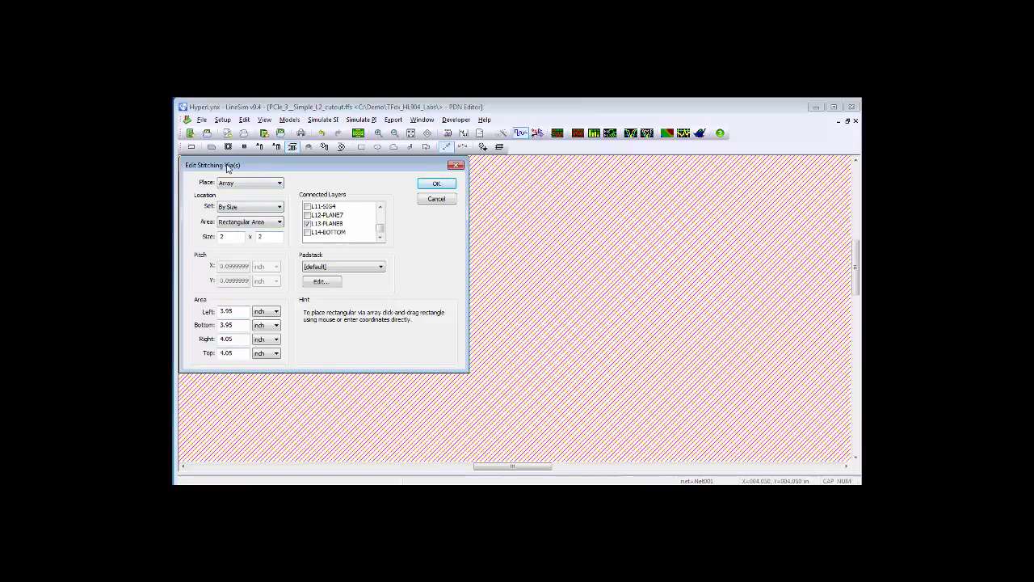
click(448, 186)
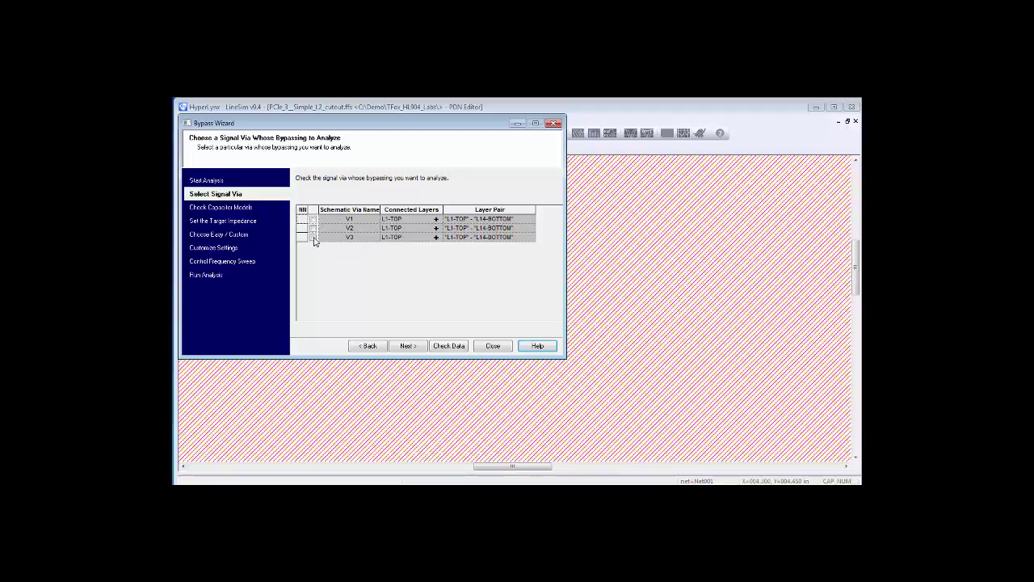
- Check signal via V3, with its stitching vias in place, and run the bypass analysis
click(313, 238)
drag(383, 123, 533, 151)
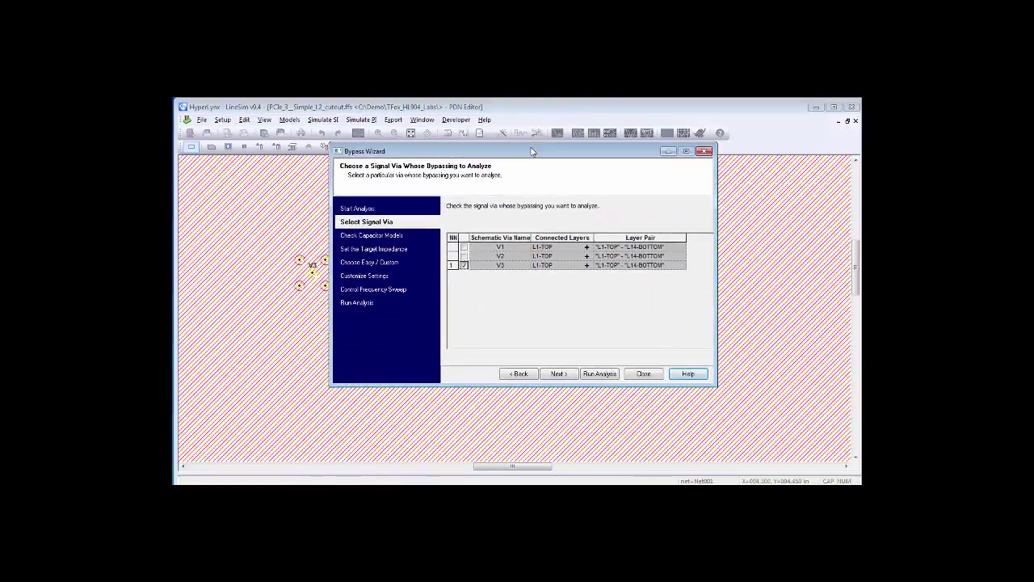
click(599, 374)
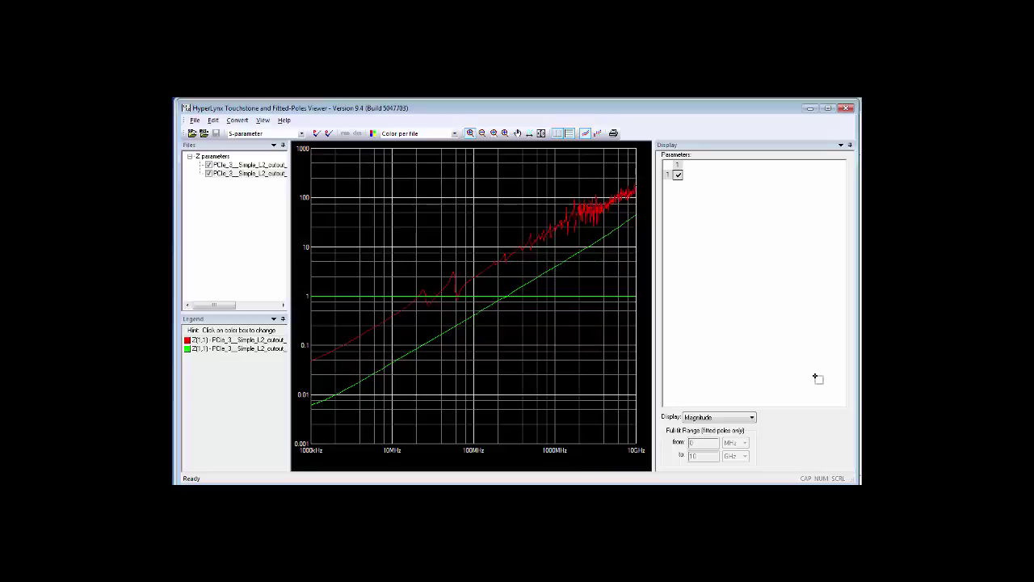
- Plot both Z(1,1) curves as phase angle and widen the plot
click(753, 419)
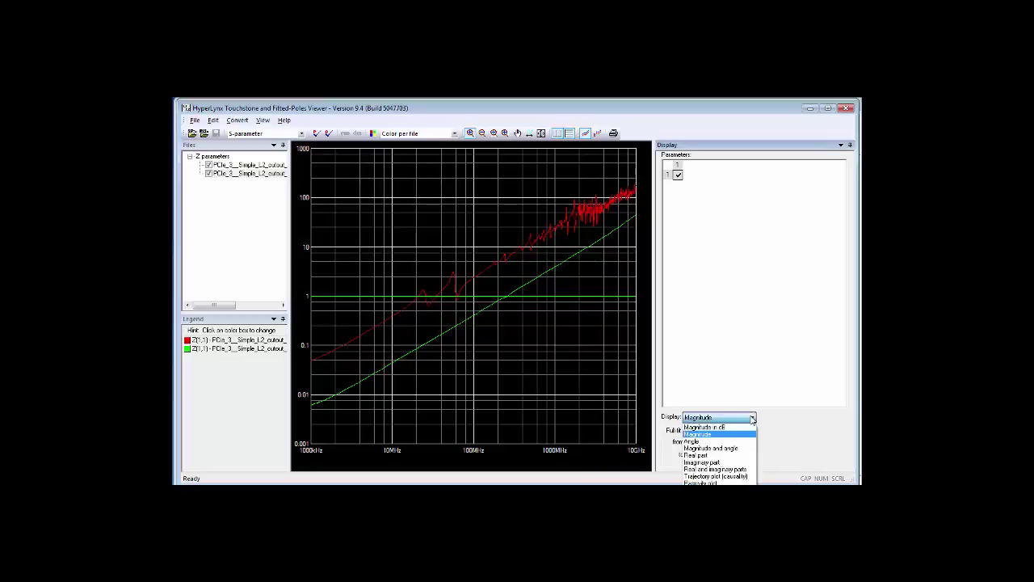
click(692, 442)
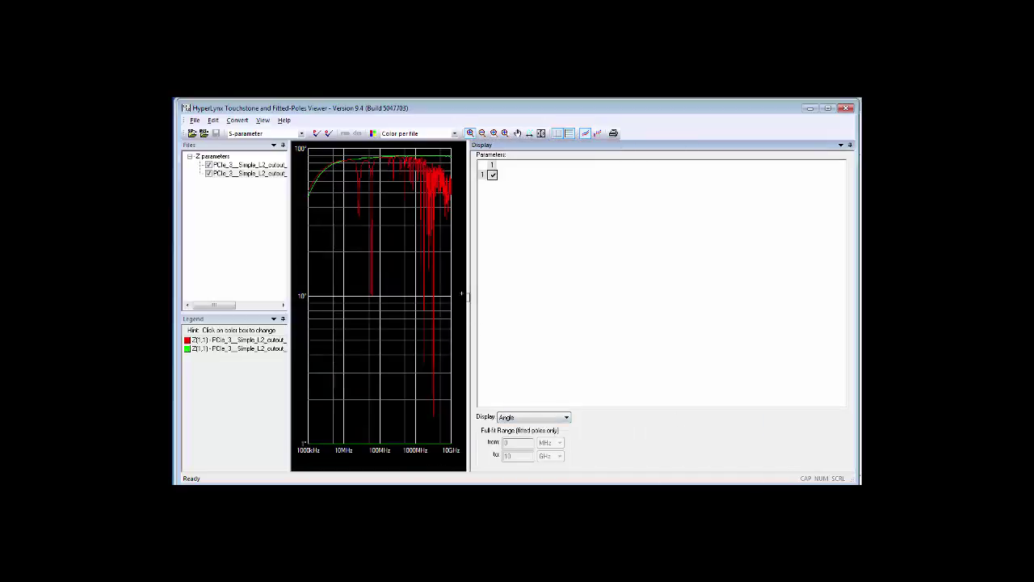
drag(468, 295, 768, 282)
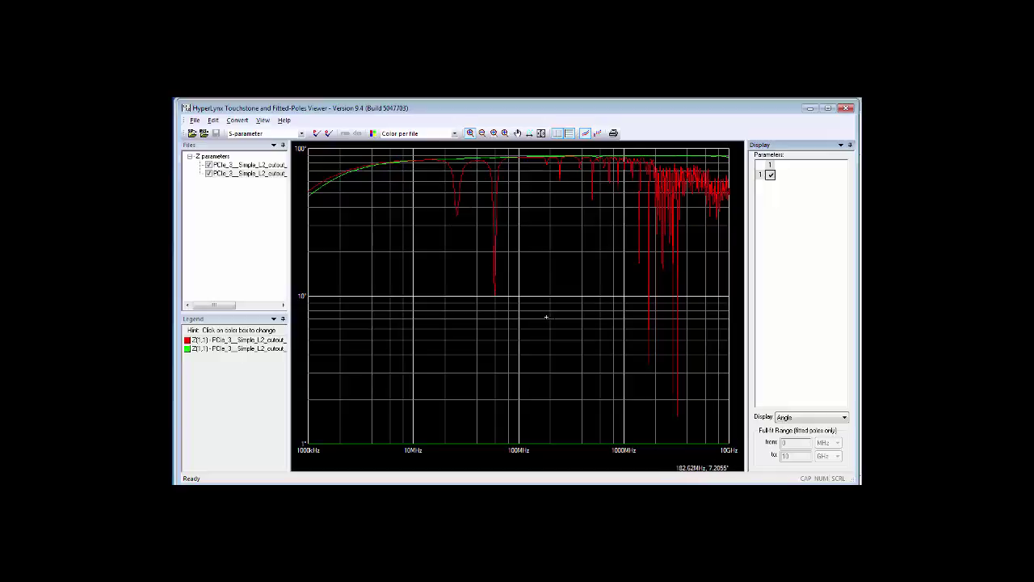
- Switch both curves back to magnitude, widen the plot, and minimize the Touchstone Viewer
click(845, 419)
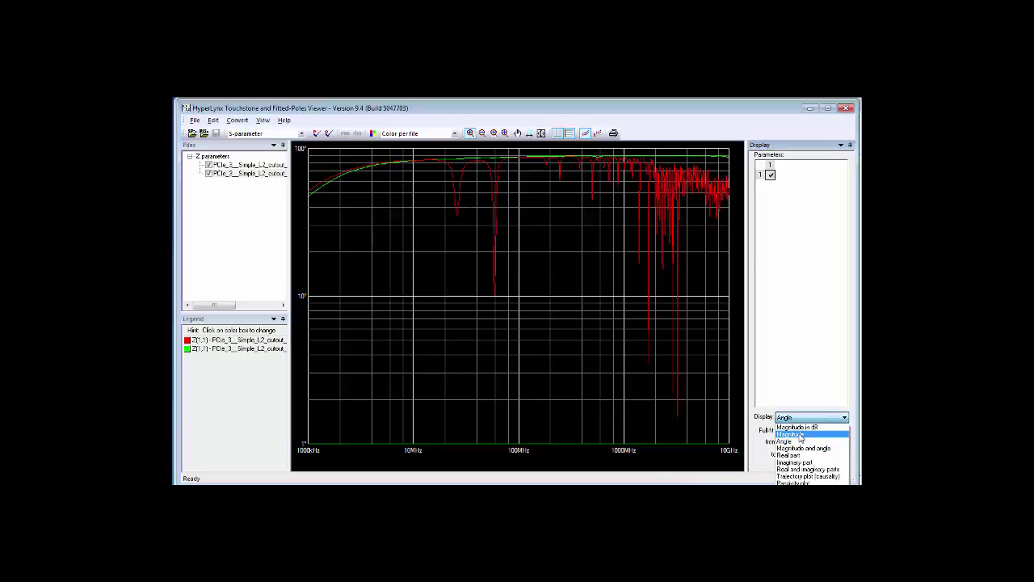
click(801, 436)
drag(563, 309, 832, 283)
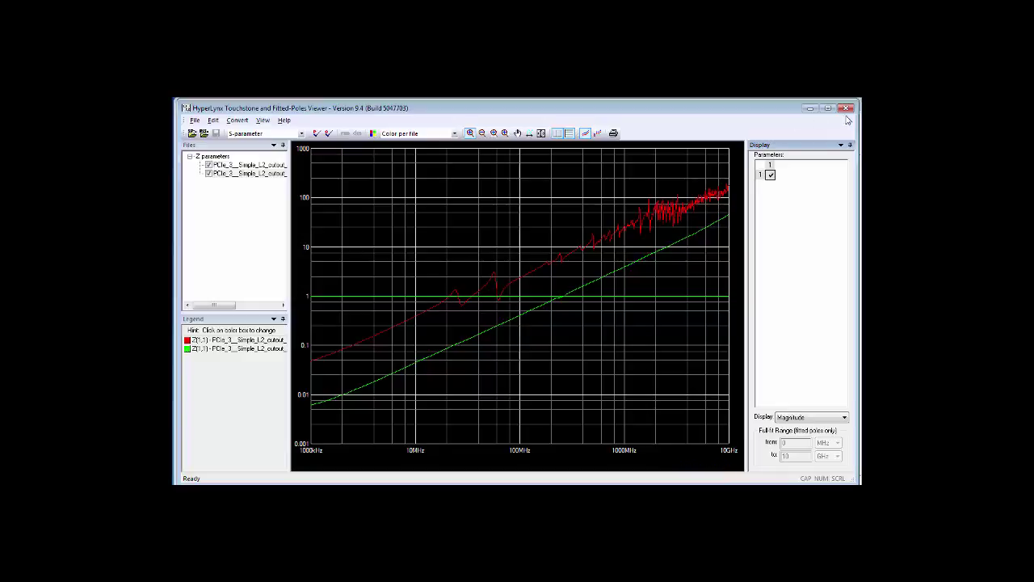
click(811, 108)
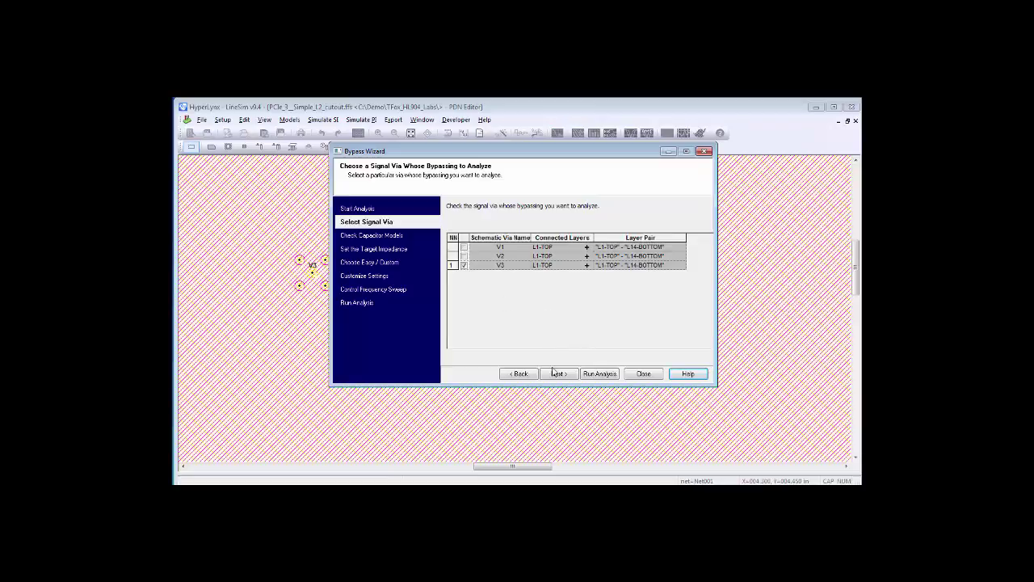
- Close the Bypass Wizard and switch to the Free-Form Schematic Editor
click(644, 373)
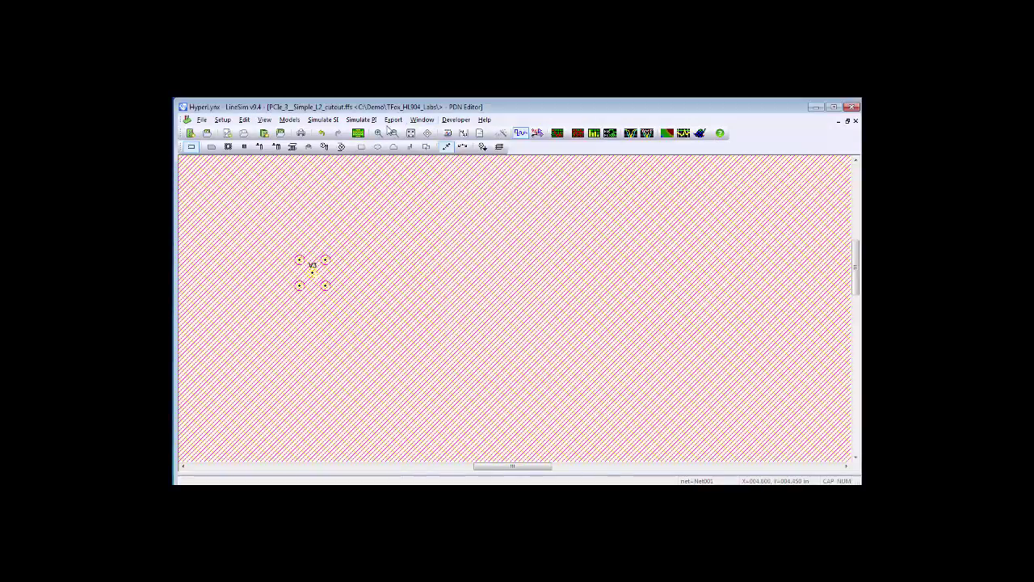
click(422, 119)
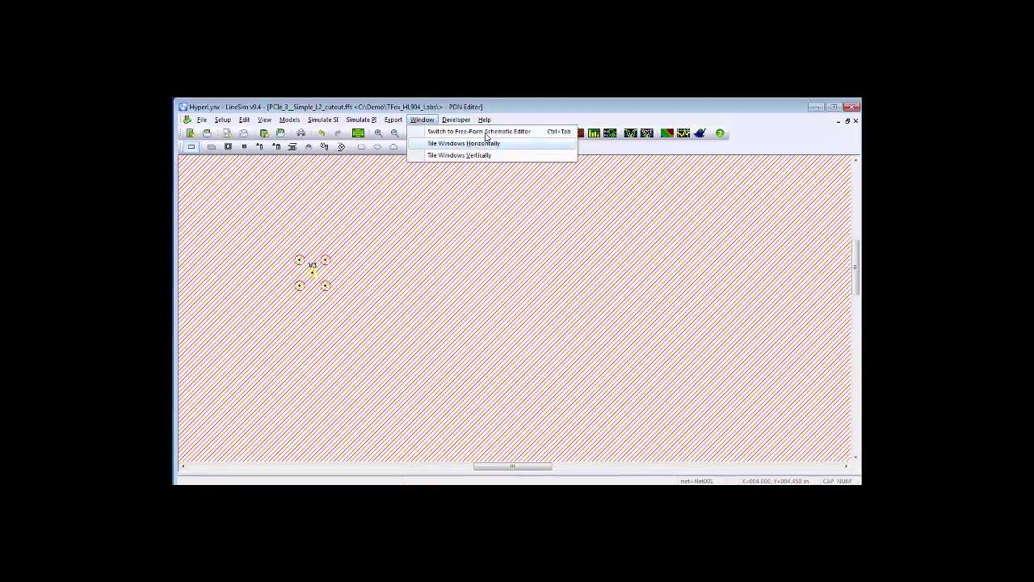
click(484, 131)
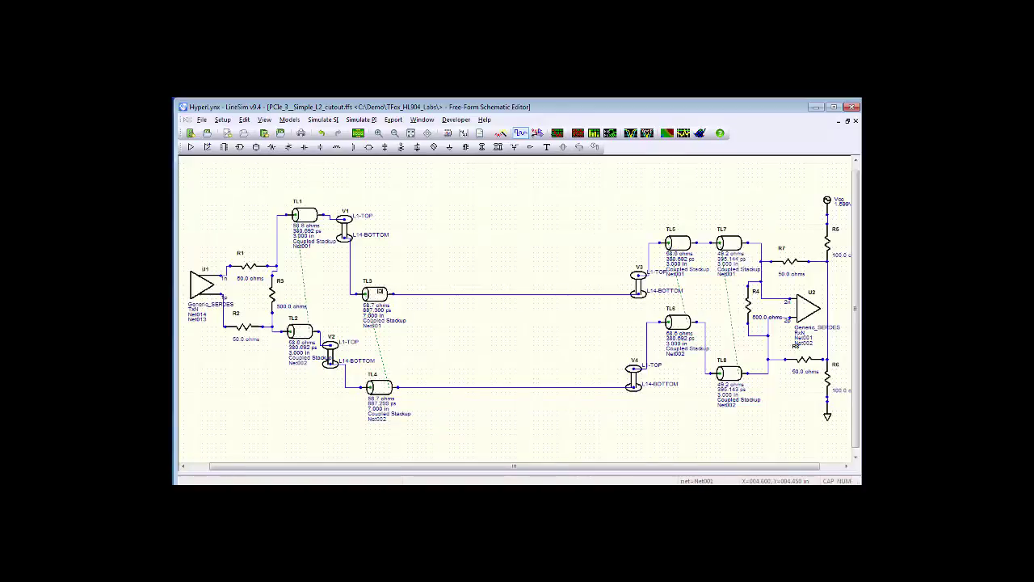
- Move transmission line TL3 onto signal layer L4-SIG1 in Edit Coupling Regions
right_click(378, 291)
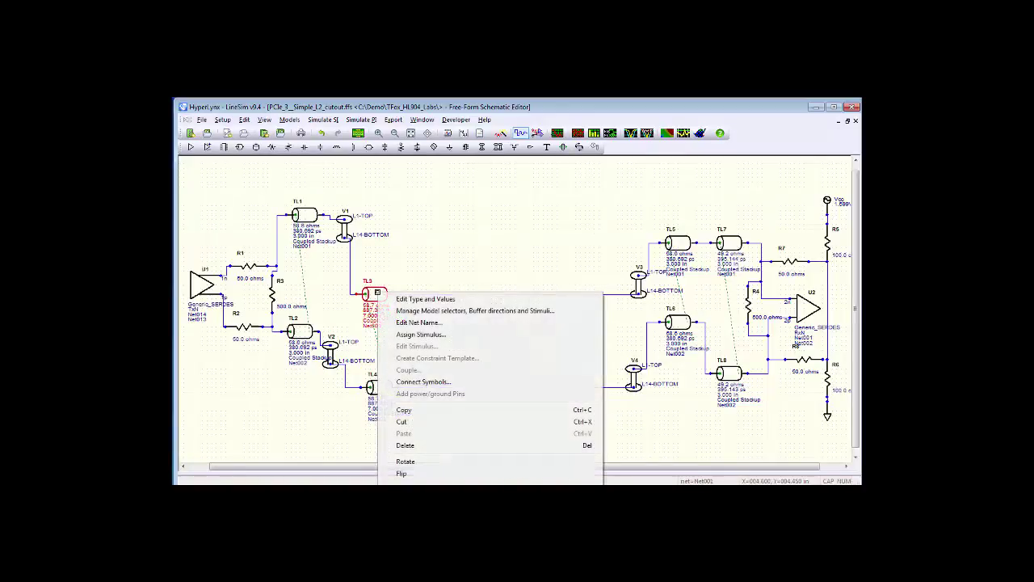
click(426, 300)
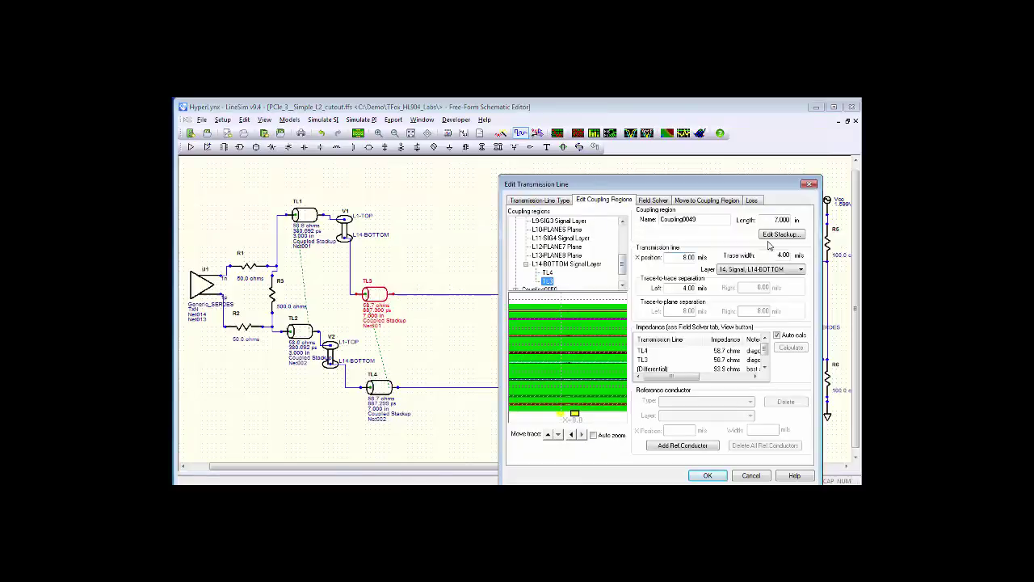
click(801, 270)
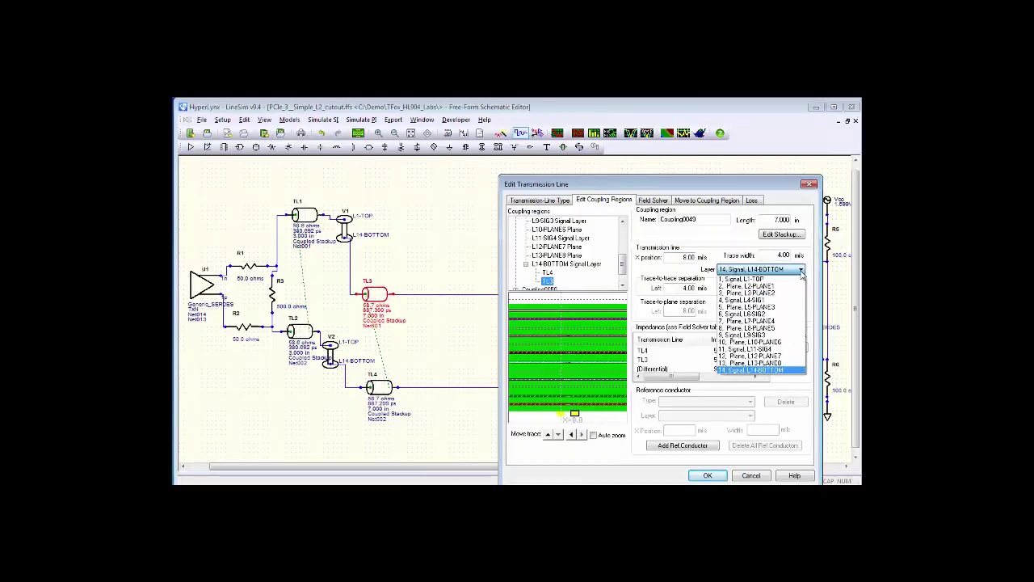
click(759, 299)
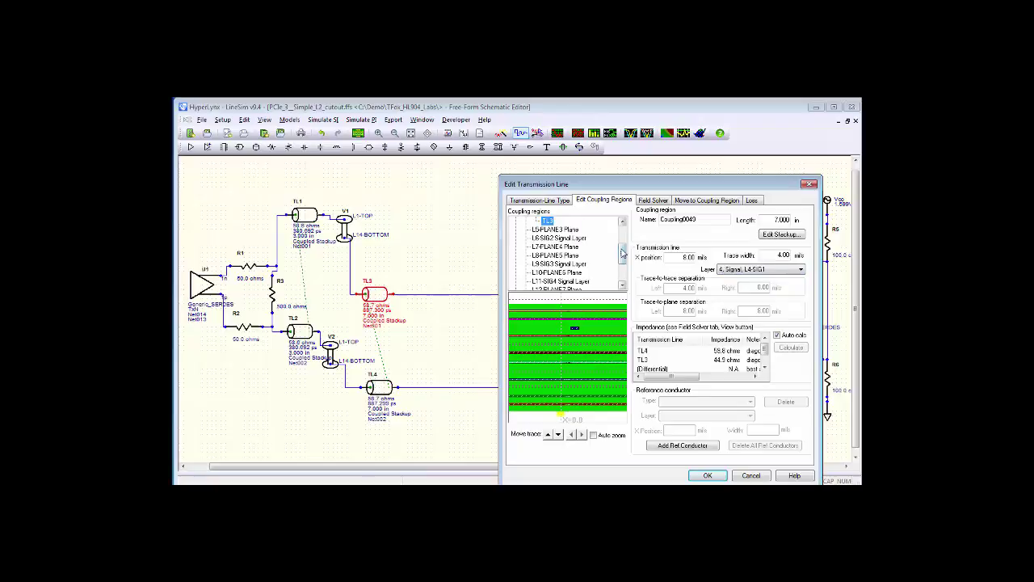
scroll(622, 242, up, 1)
drag(622, 240, 622, 234)
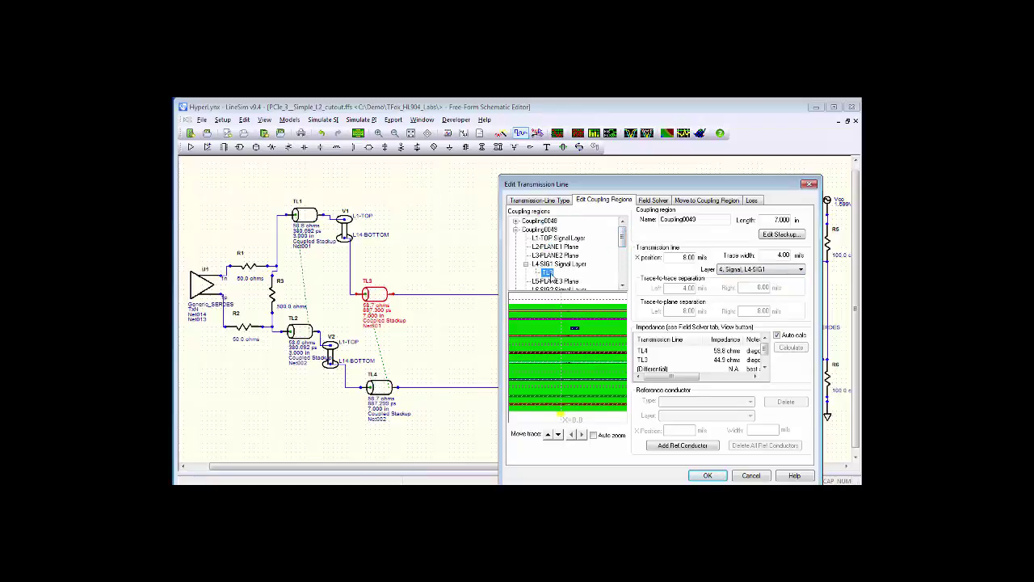
click(711, 476)
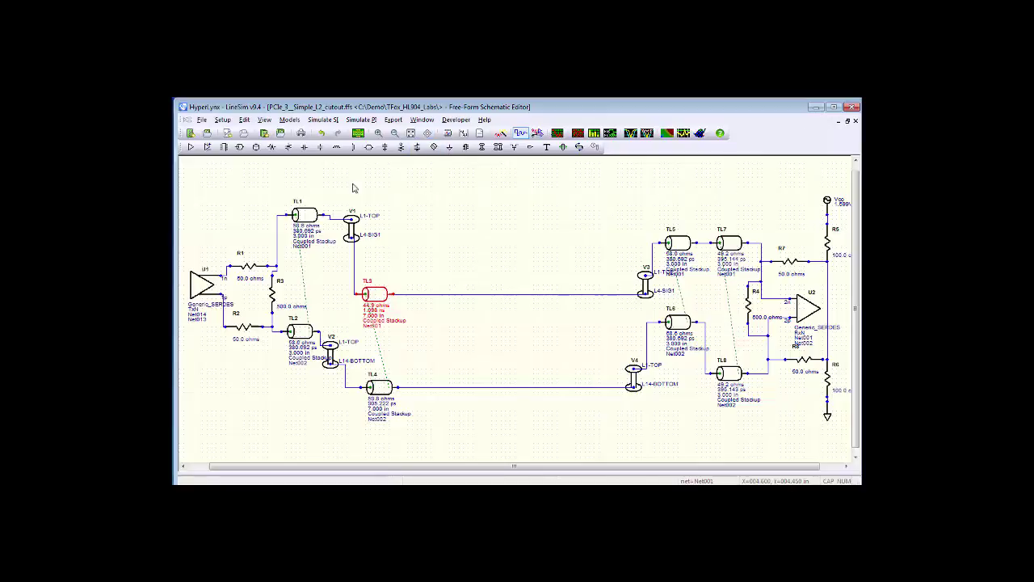
click(223, 120)
mouse_move(242, 132)
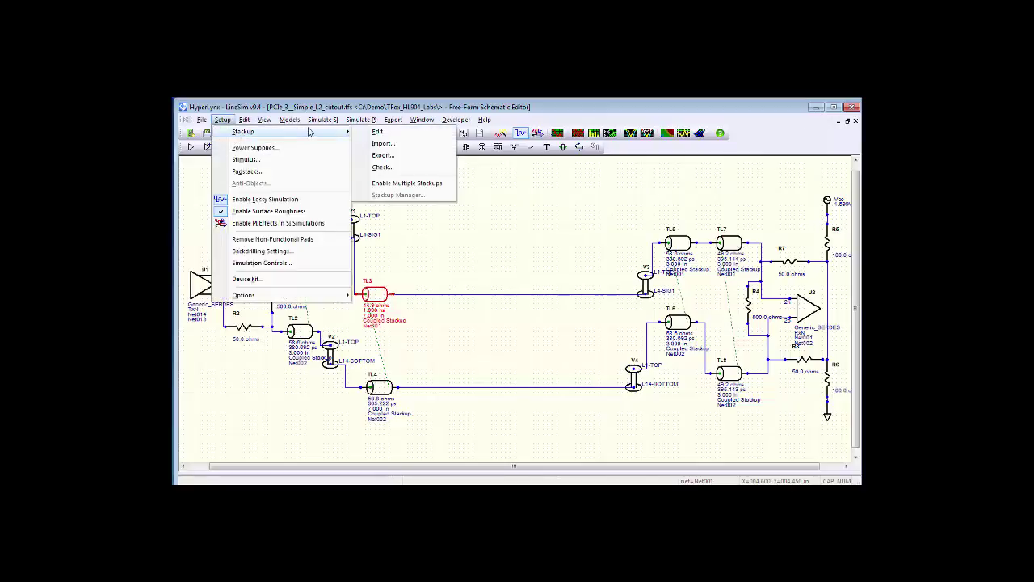
click(380, 132)
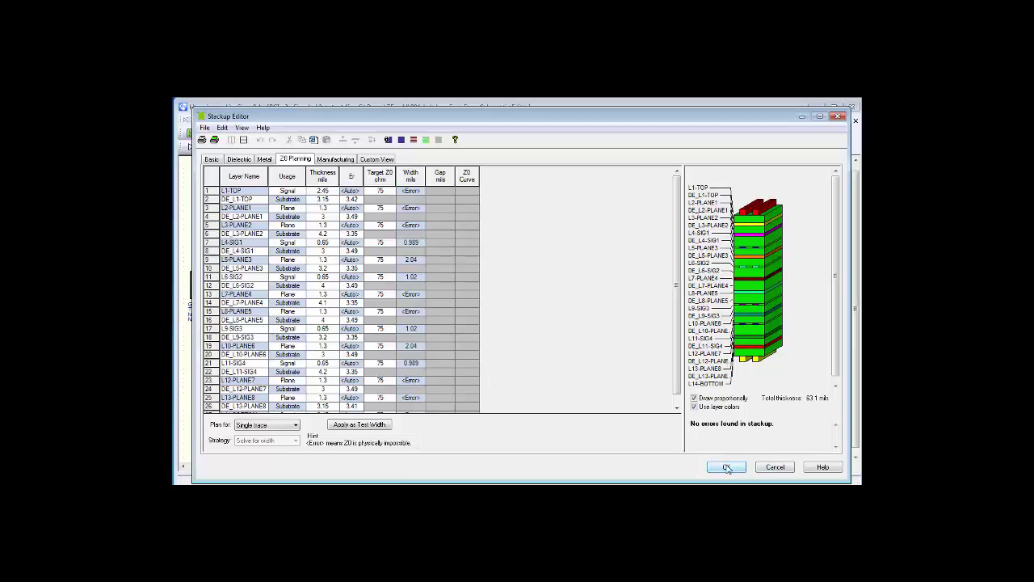
click(727, 468)
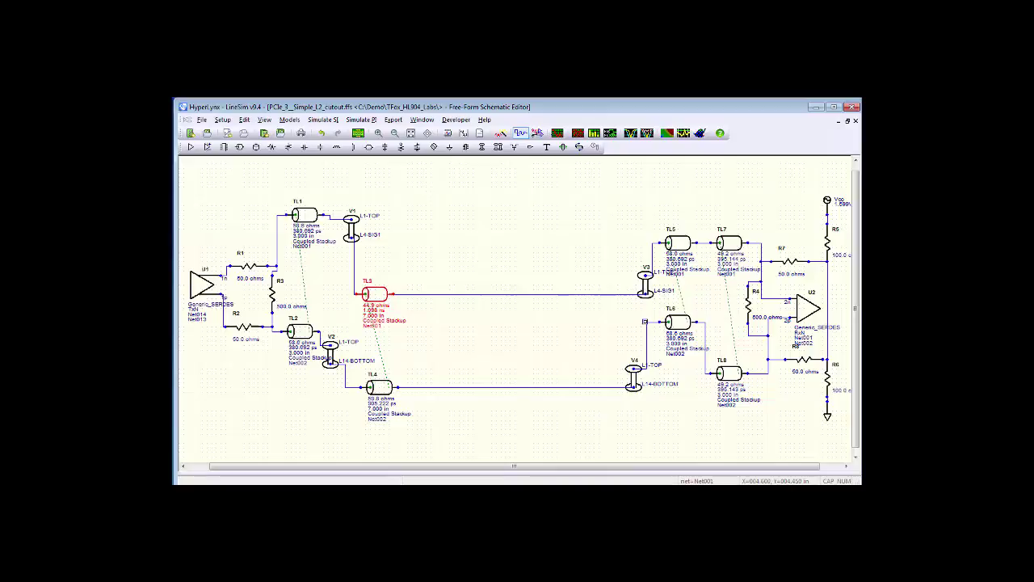
- Switch to the PDN Editor and run the Bypass Wizard analysis on via V3
click(424, 121)
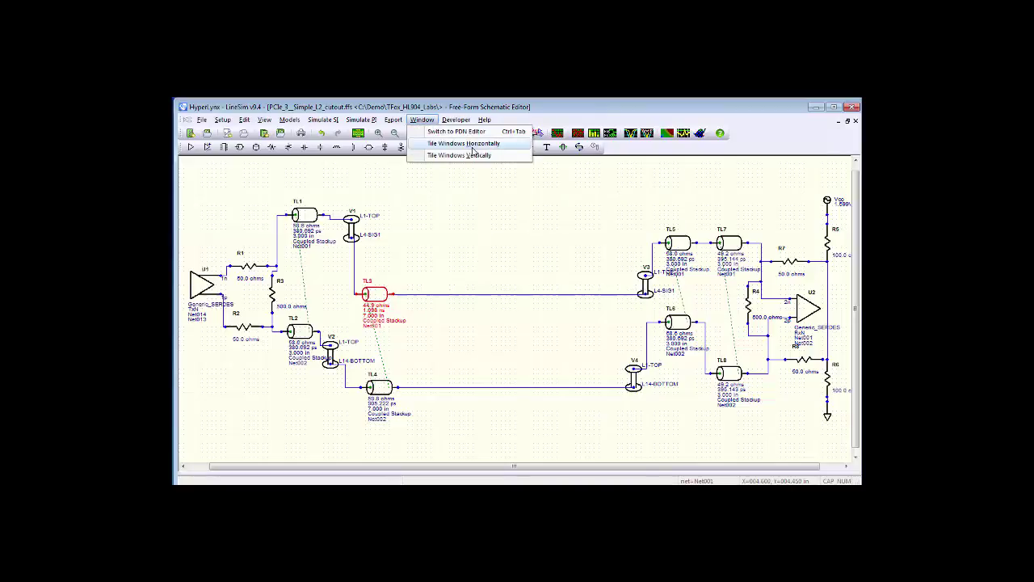
click(480, 132)
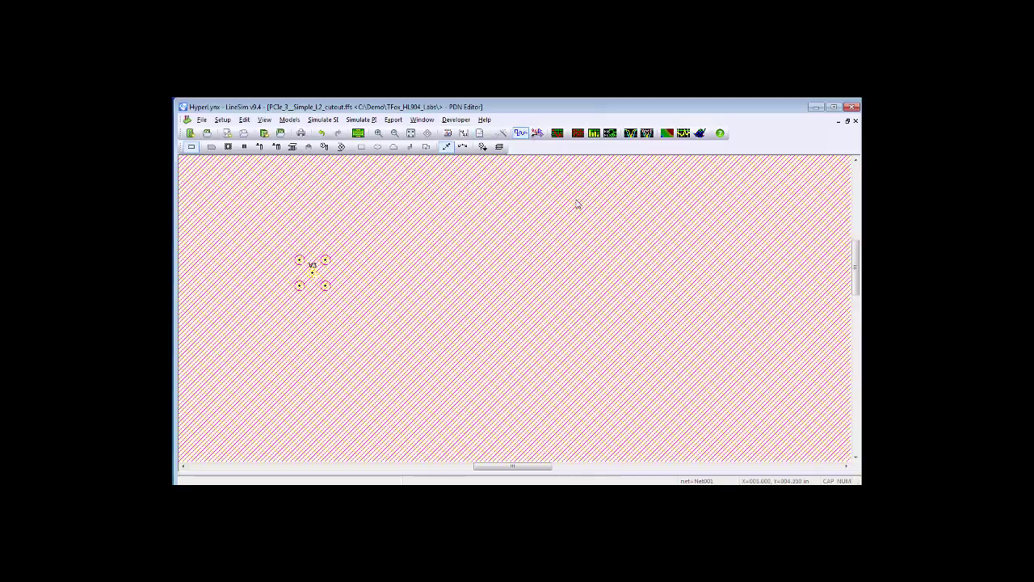
click(363, 121)
click(404, 182)
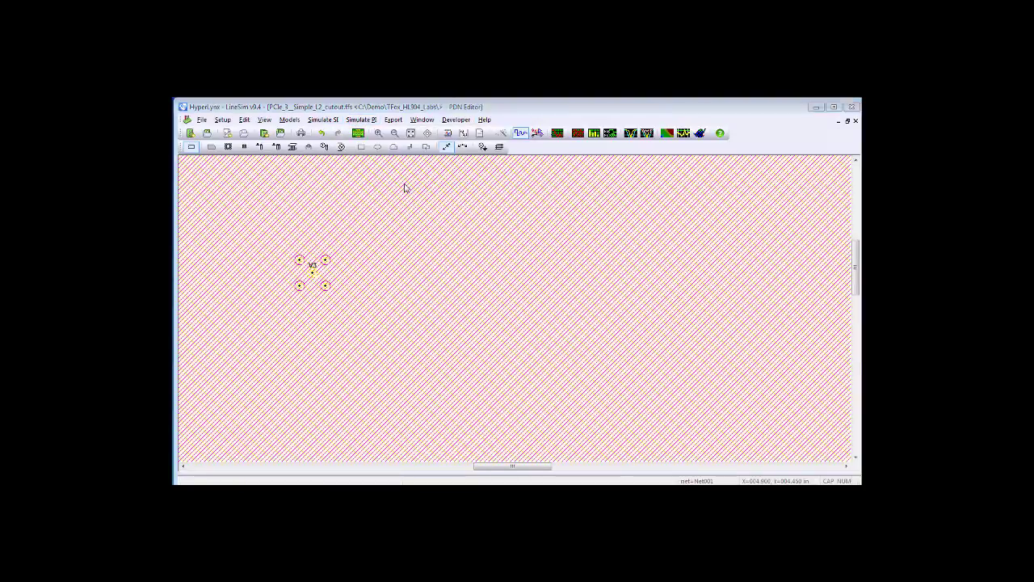
click(313, 237)
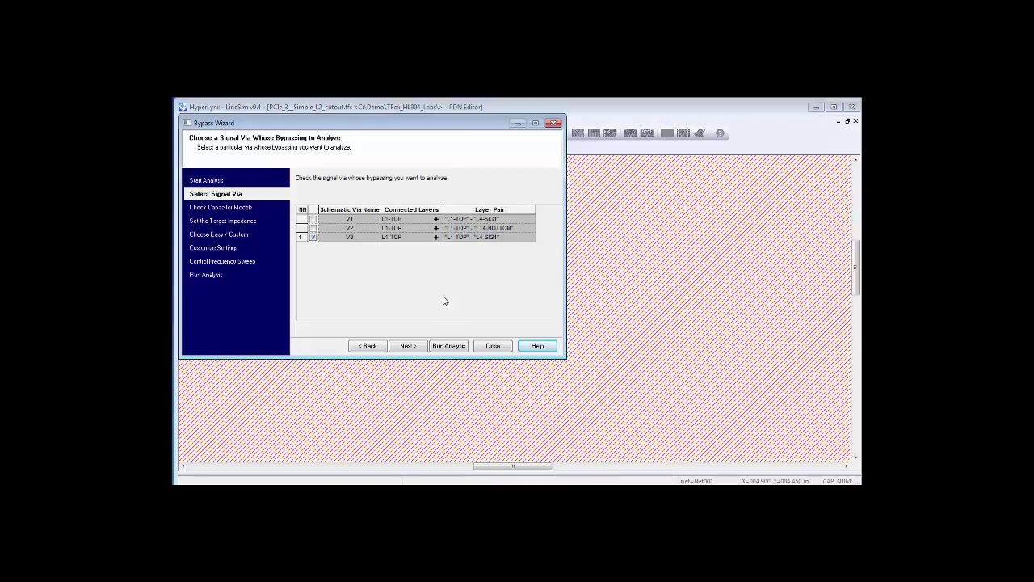
click(458, 346)
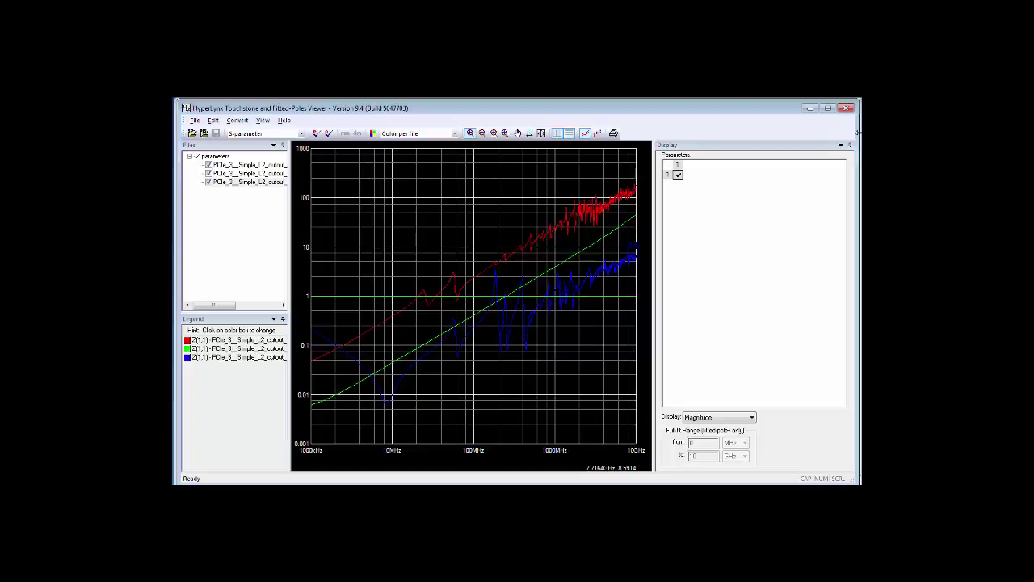
- Minimize the Touchstone Viewer to return to the Bypass Wizard
click(809, 110)
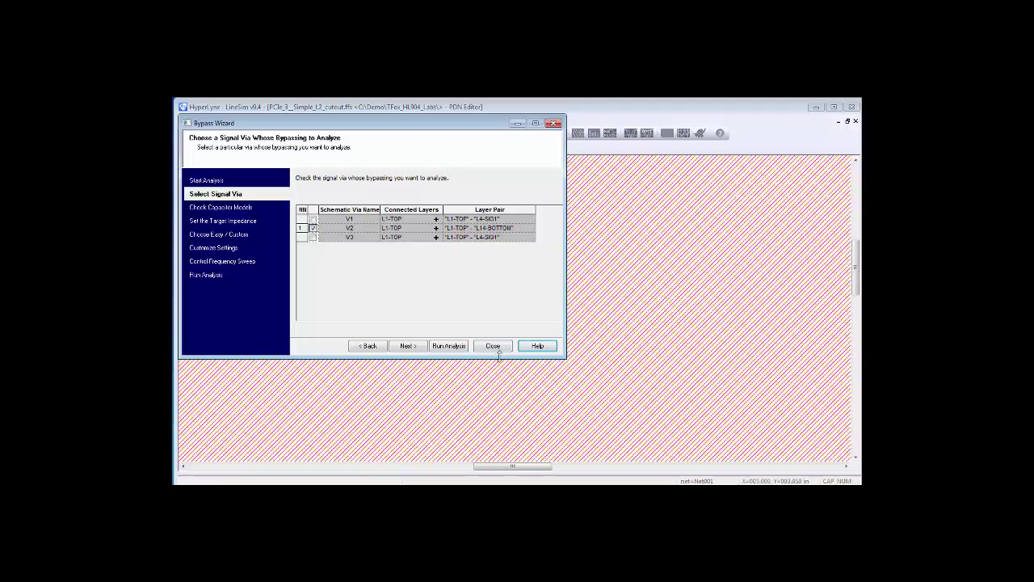
- Close the Bypass Wizard, fit the board, then zoom in closely around via V2
click(505, 348)
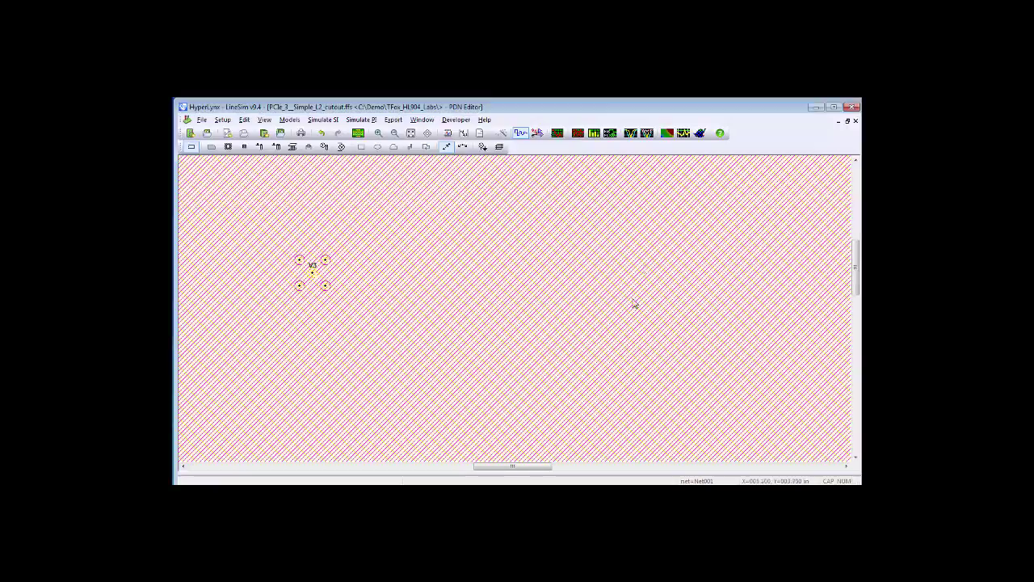
click(412, 133)
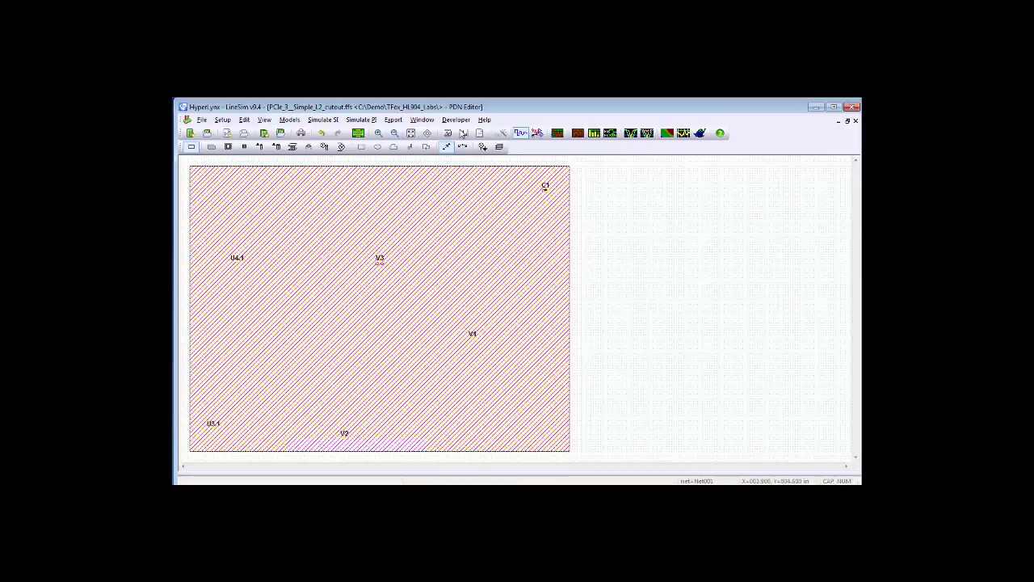
click(379, 133)
drag(301, 418, 379, 457)
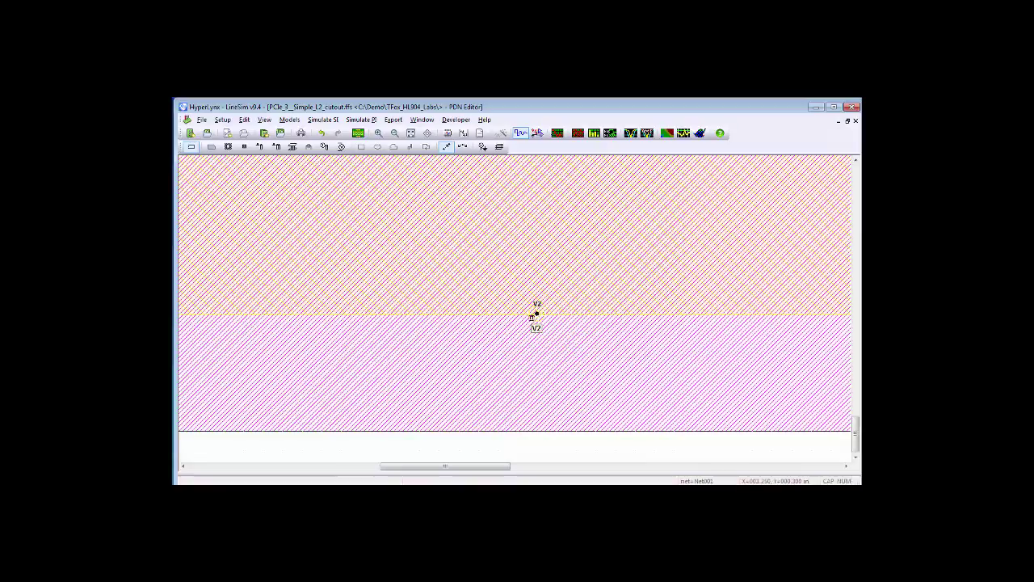
- Highlight the upper plane net in blue via Highlight Net, then remove the highlighting
click(264, 121)
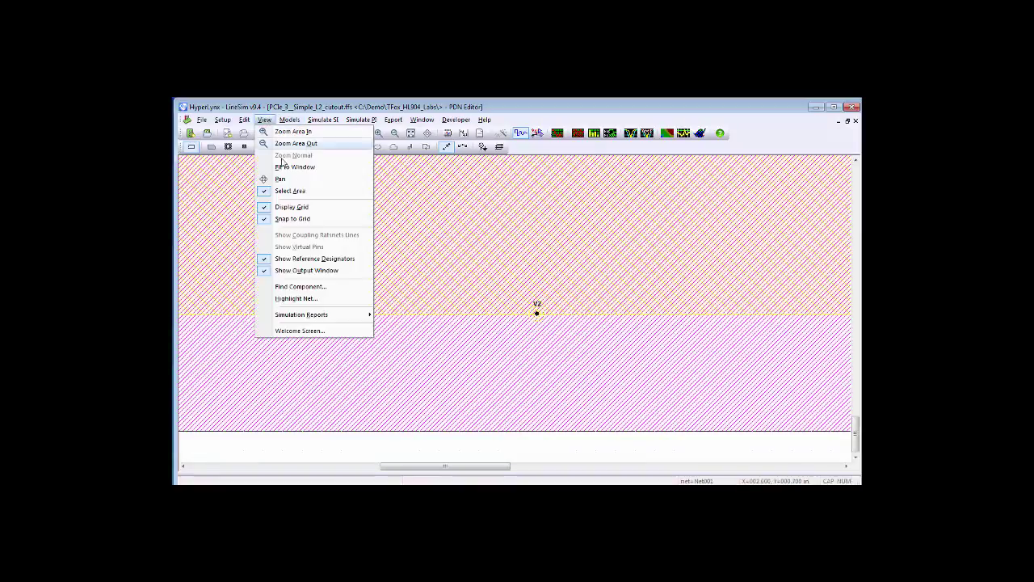
click(296, 300)
click(774, 241)
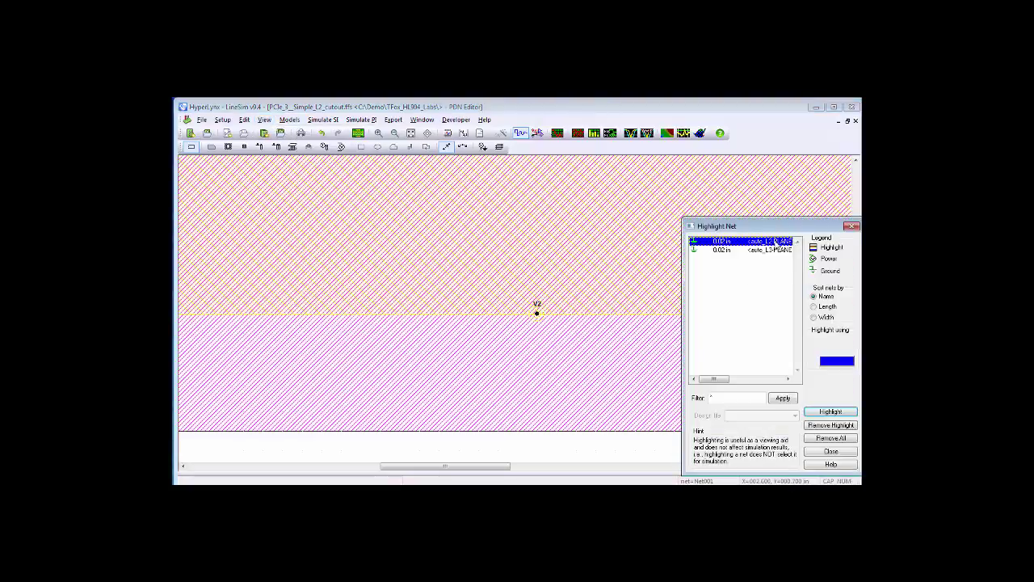
click(828, 412)
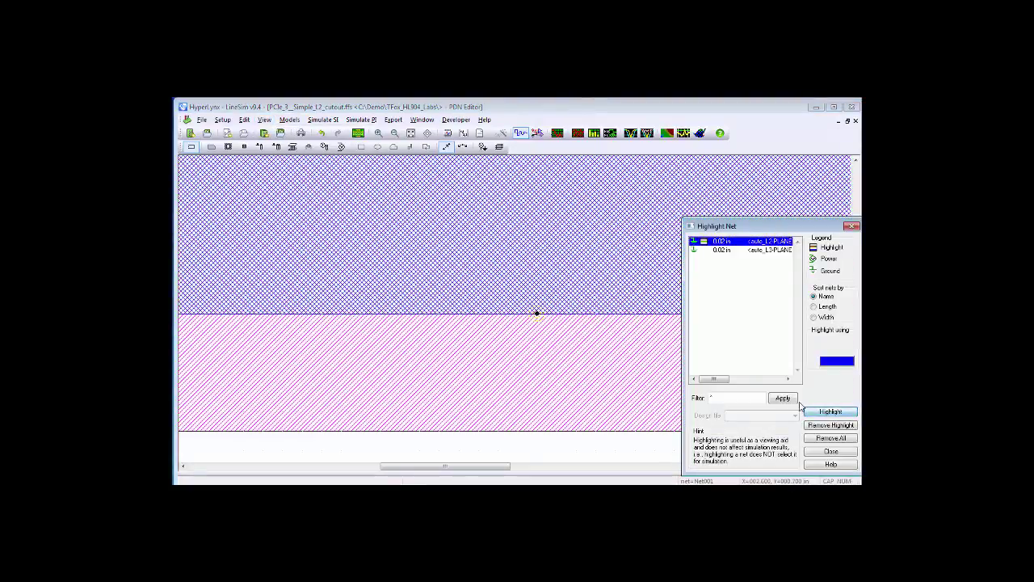
click(832, 438)
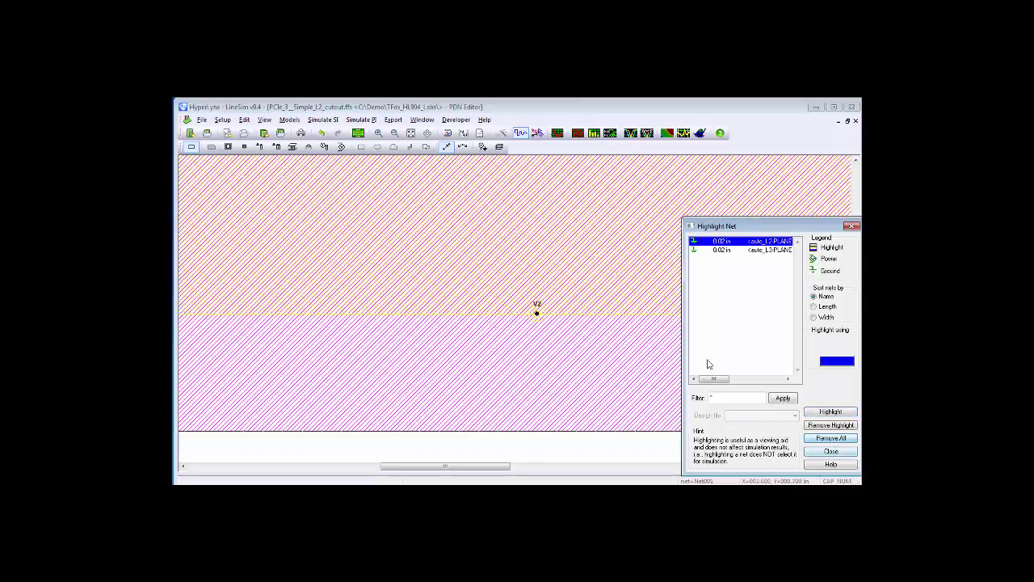
click(832, 451)
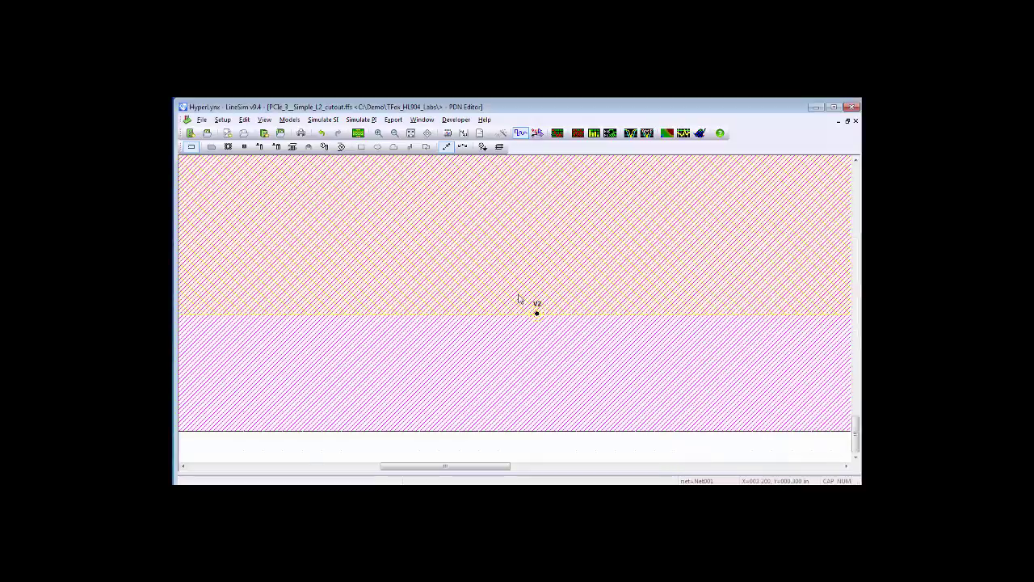